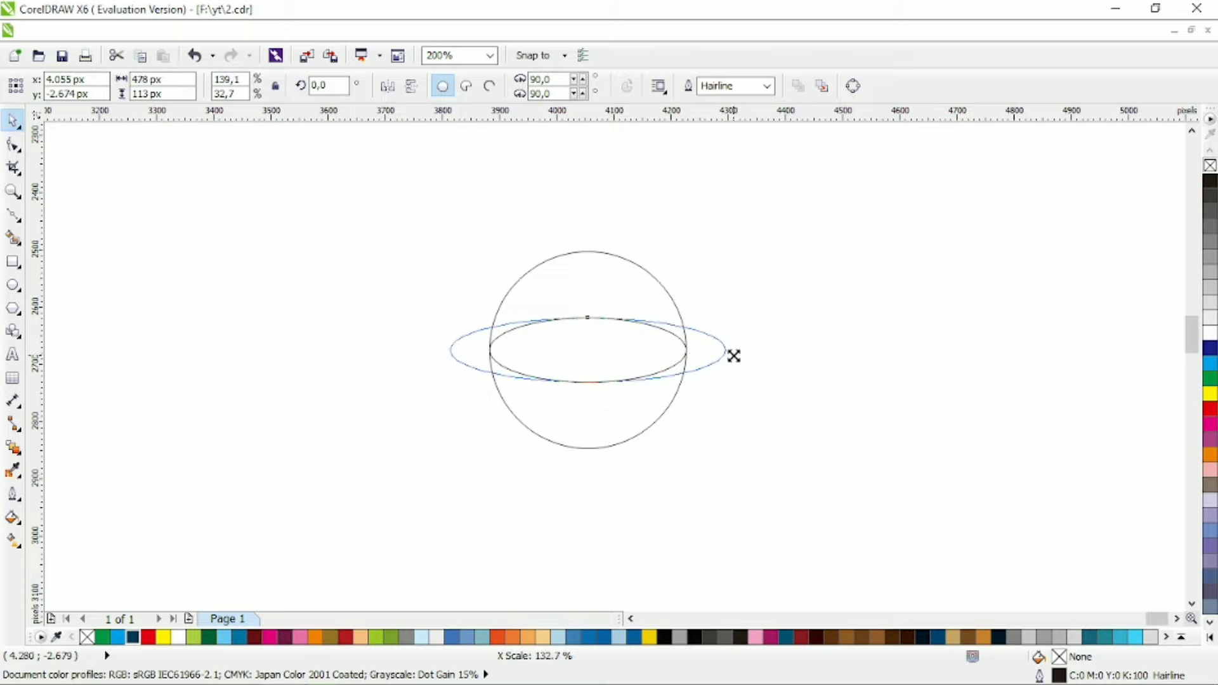
# - Resize the flat ellipse to about 481 by 141 px across the circle and combine both shapes into one curve
pyautogui.moveTo(592, 308); pyautogui.dragTo(592, 298)
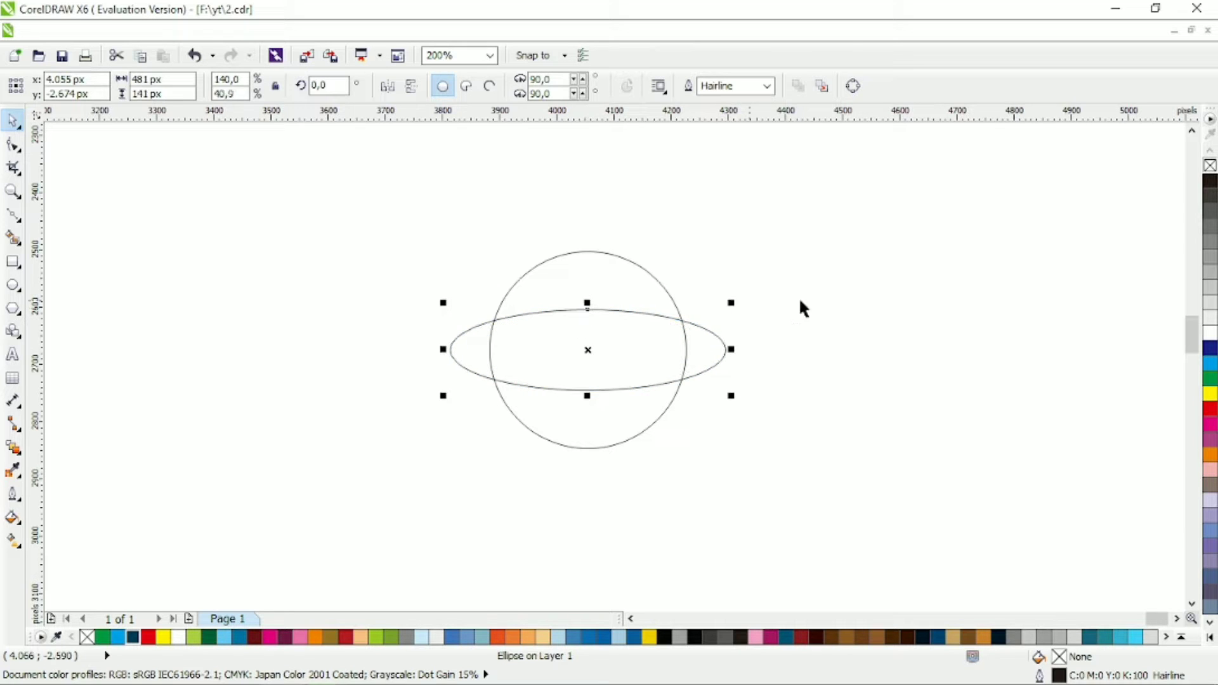
pyautogui.click(659, 286)
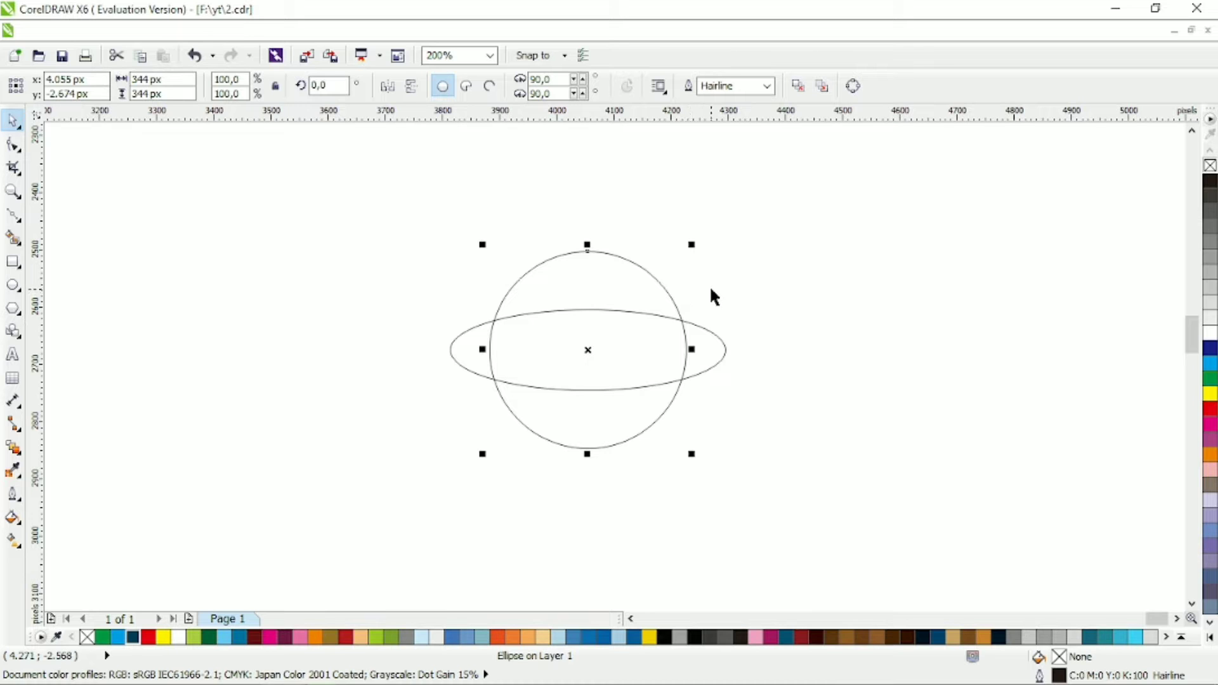
pyautogui.click(723, 342)
pyautogui.moveTo(824, 213); pyautogui.dragTo(369, 462)
pyautogui.click(442, 85)
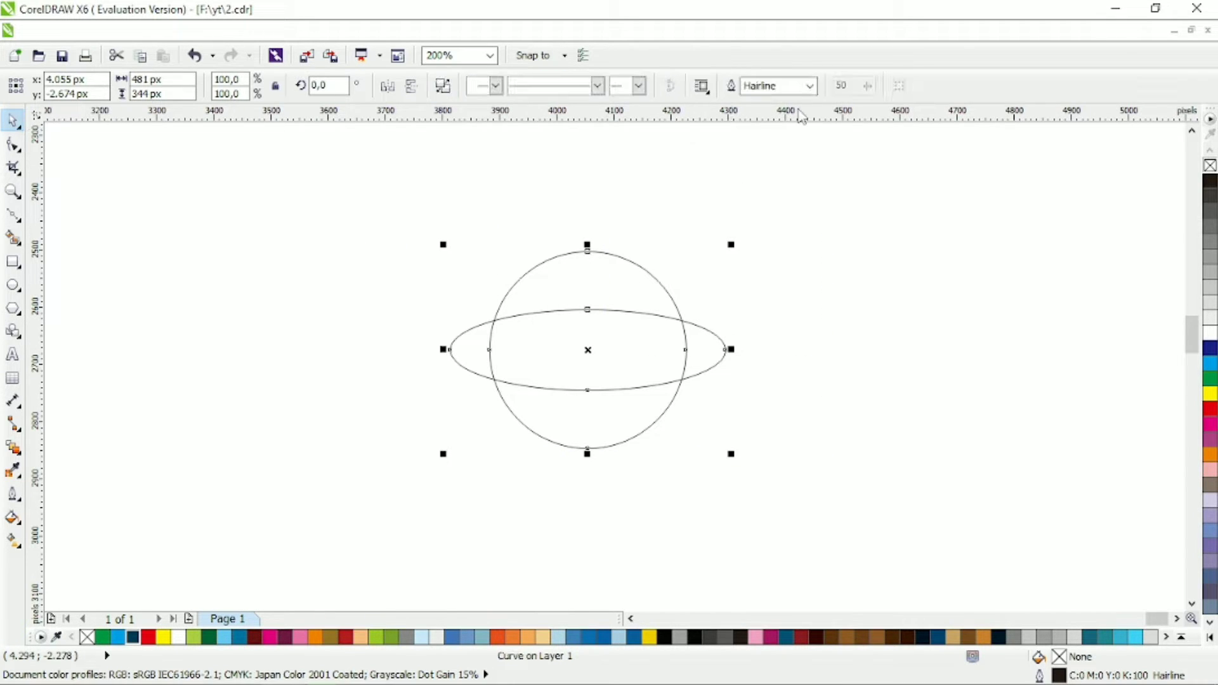
# - Set the combined curve's outline to 1.5 mm and enlarge it from its centre to about 516 by 369 px
pyautogui.click(809, 85)
pyautogui.click(787, 208)
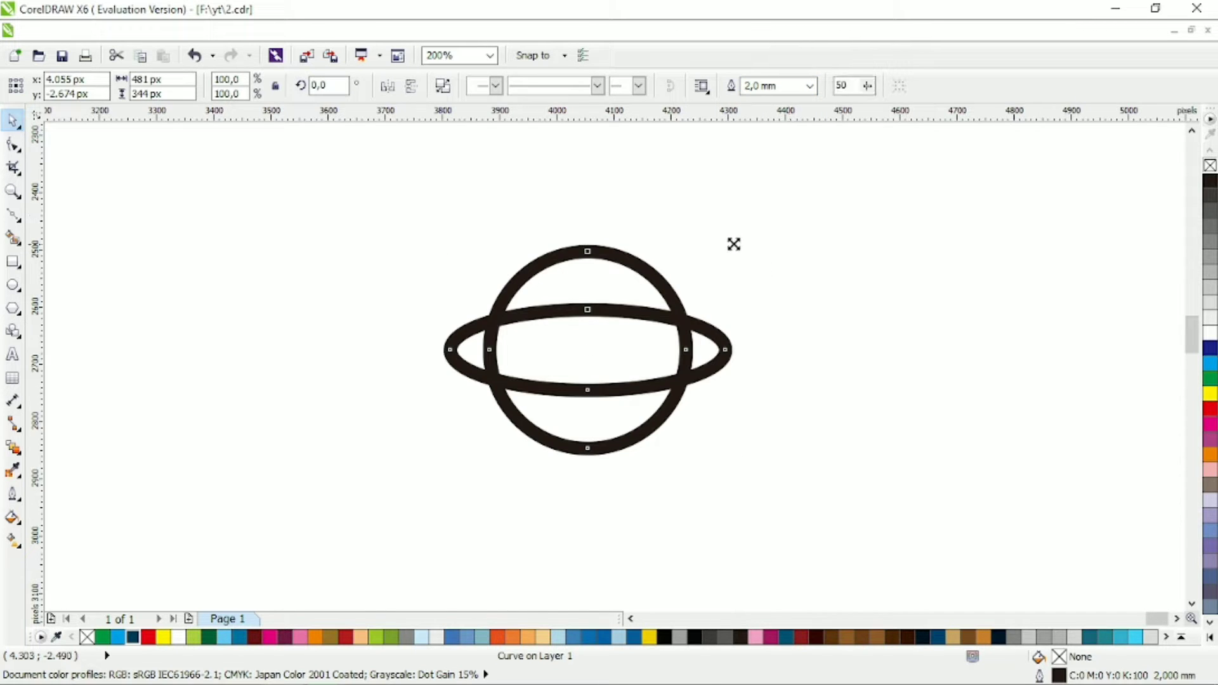
pyautogui.moveTo(731, 243); pyautogui.dragTo(740, 237)
pyautogui.click(809, 85)
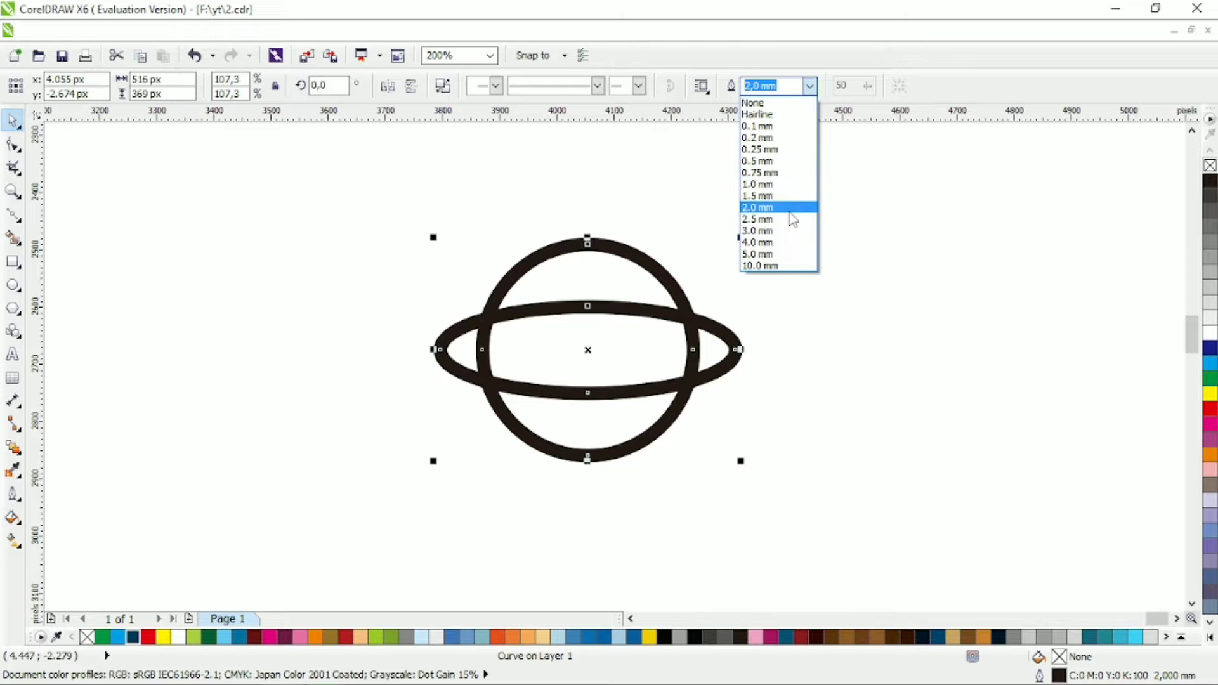
pyautogui.click(786, 195)
pyautogui.click(797, 222)
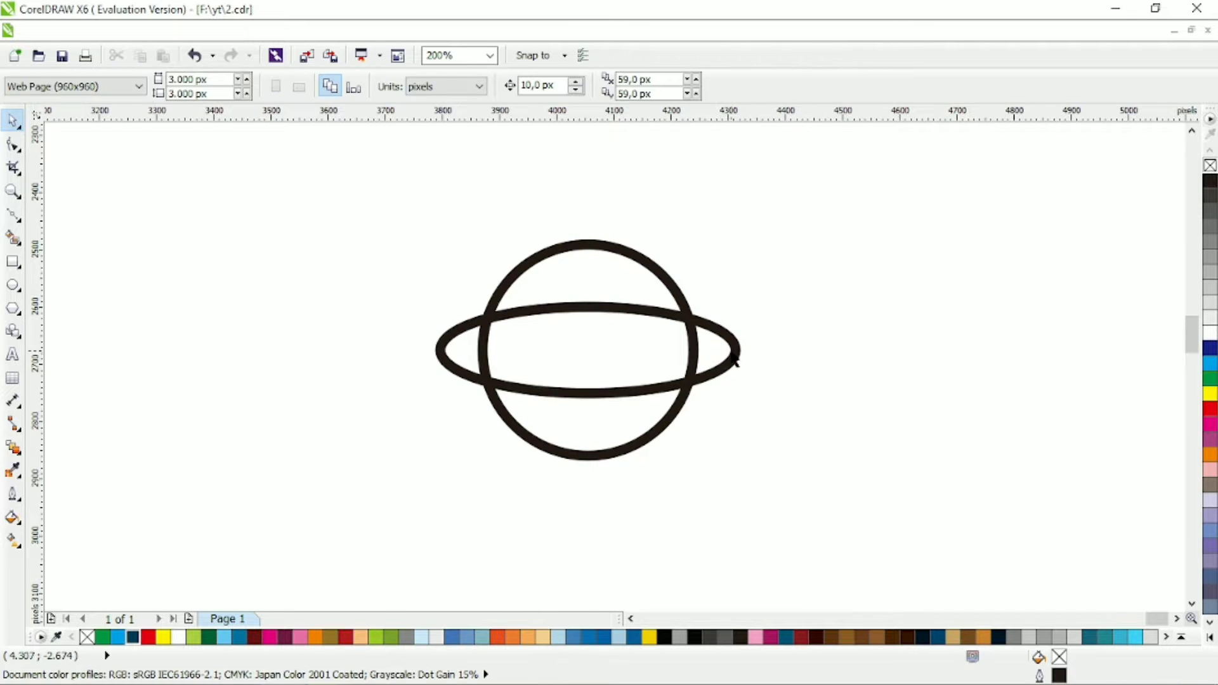
# - Break the combined curve apart into a separate circle and ellipse, and copy the circle
pyautogui.click(735, 359)
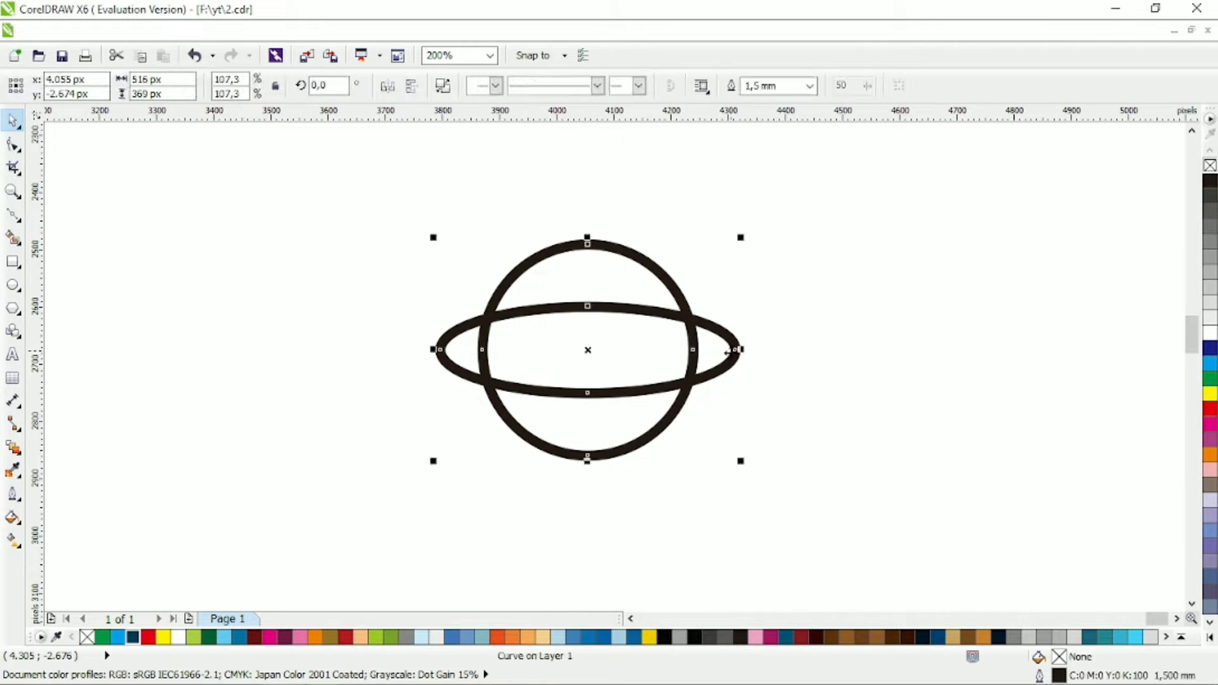
pyautogui.click(514, 153)
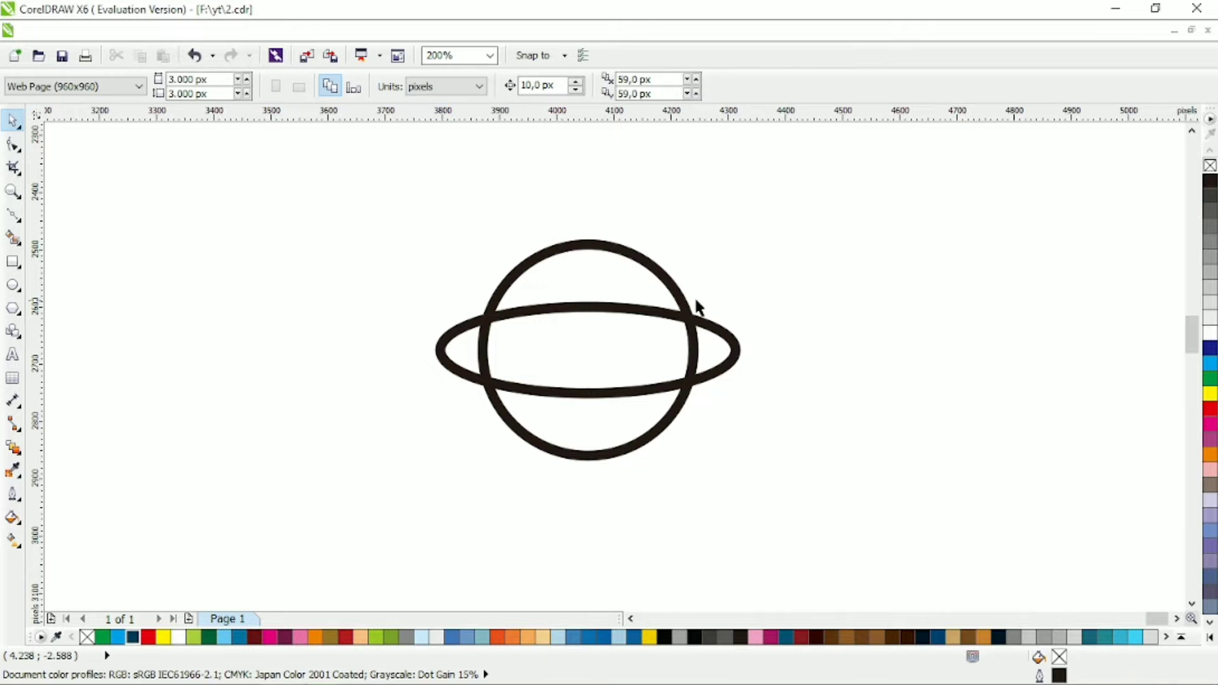
pyautogui.click(672, 280)
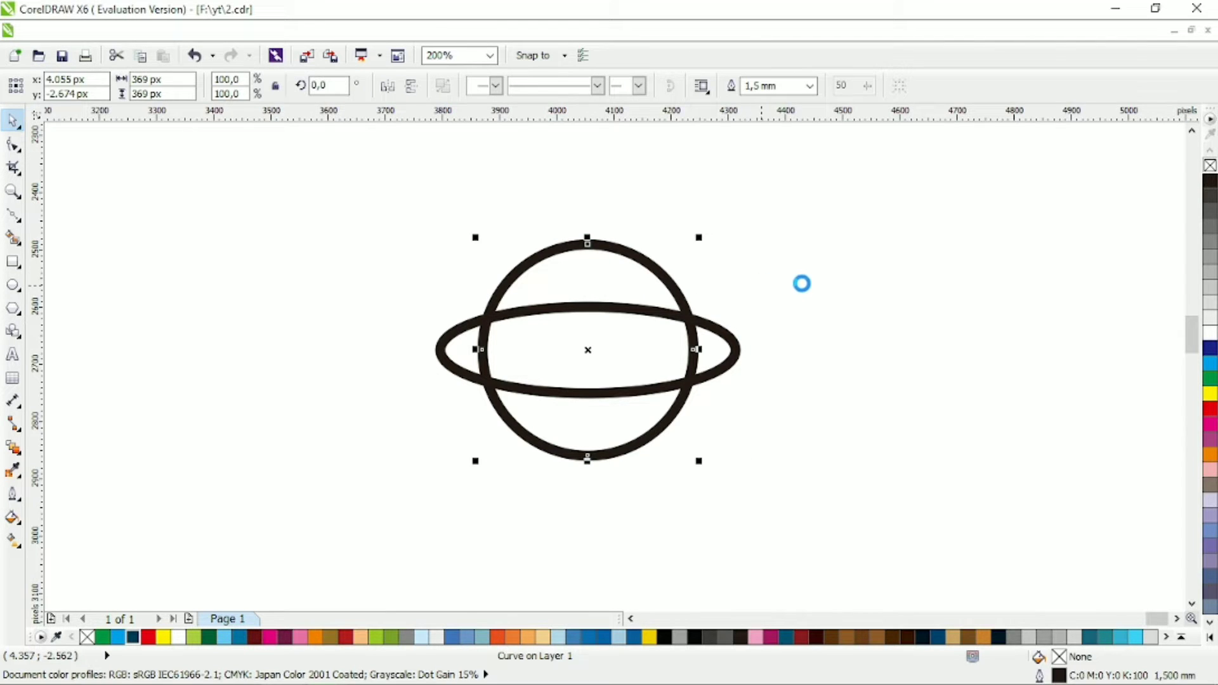
pyautogui.click(801, 293)
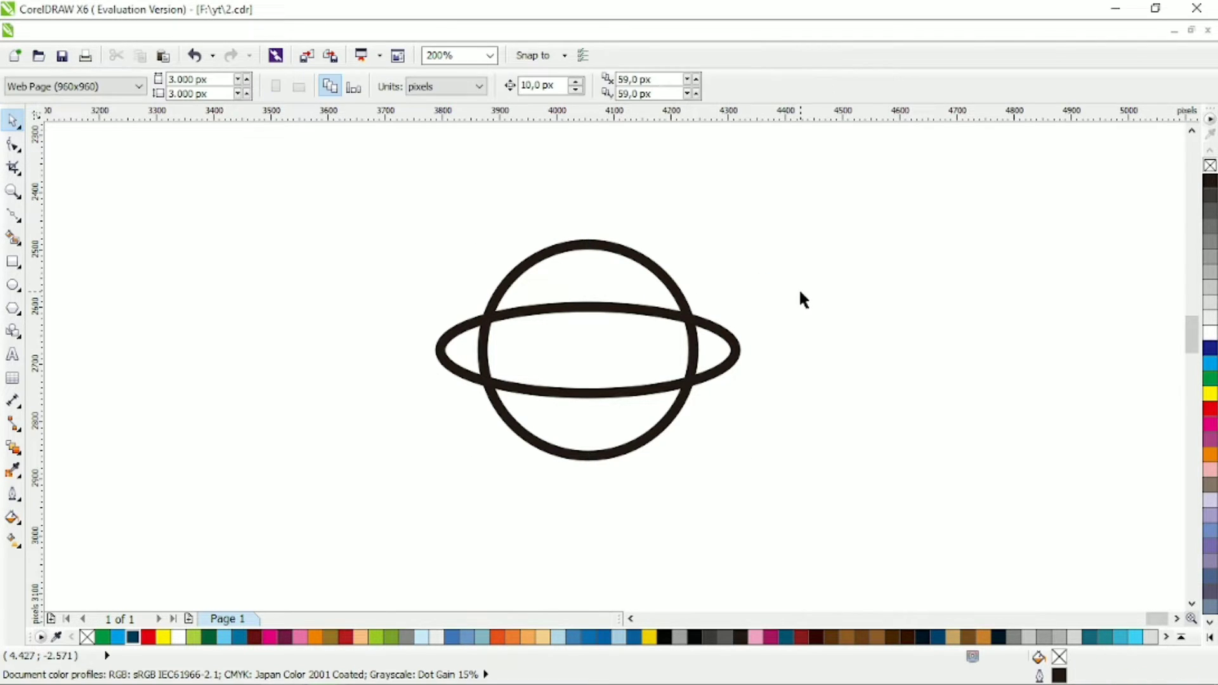
pyautogui.click(737, 349)
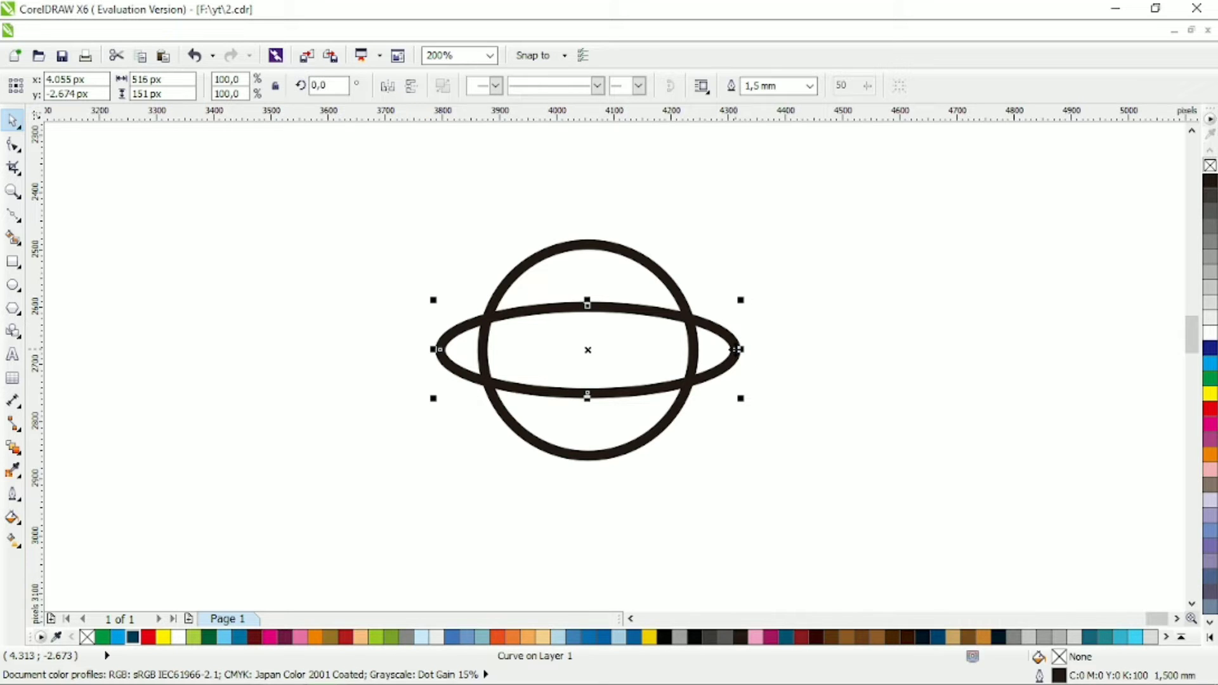
pyautogui.click(688, 277)
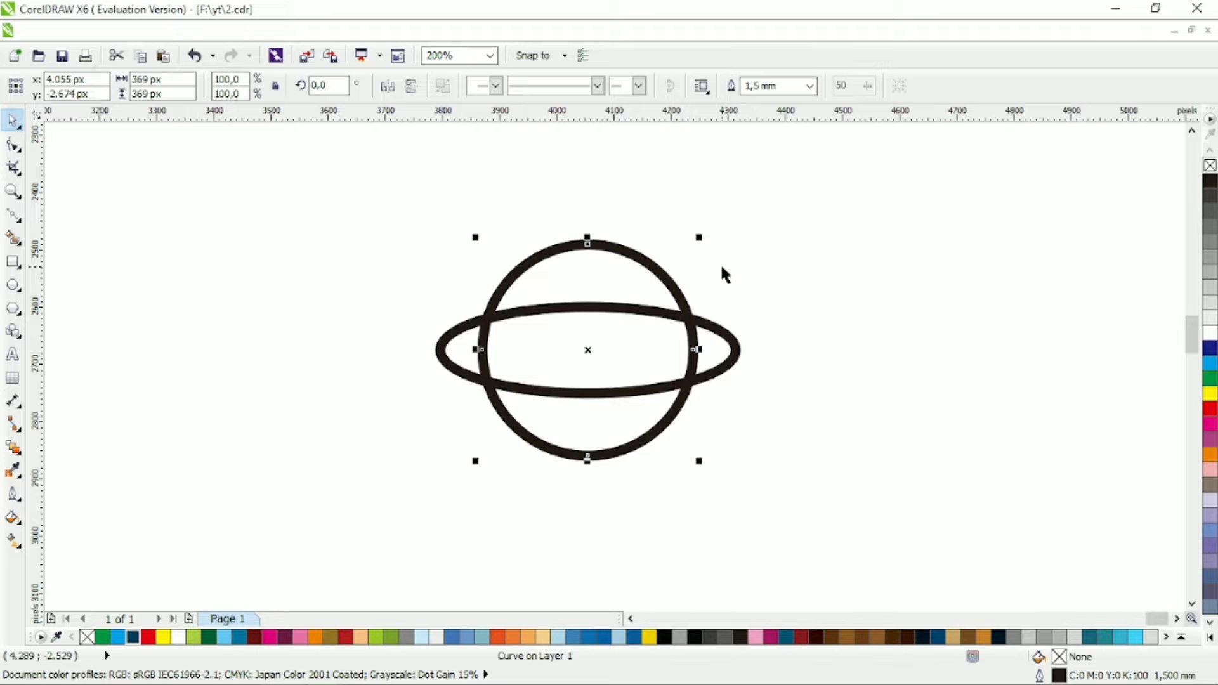
pyautogui.click(721, 263)
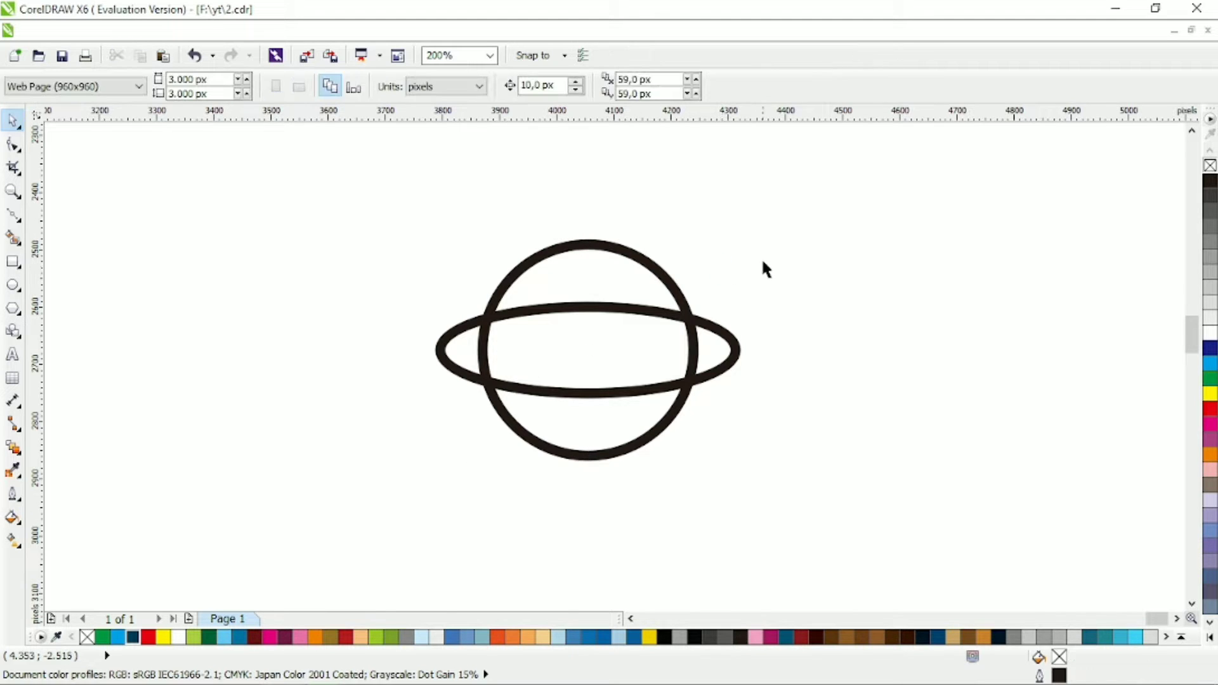
pyautogui.click(687, 287)
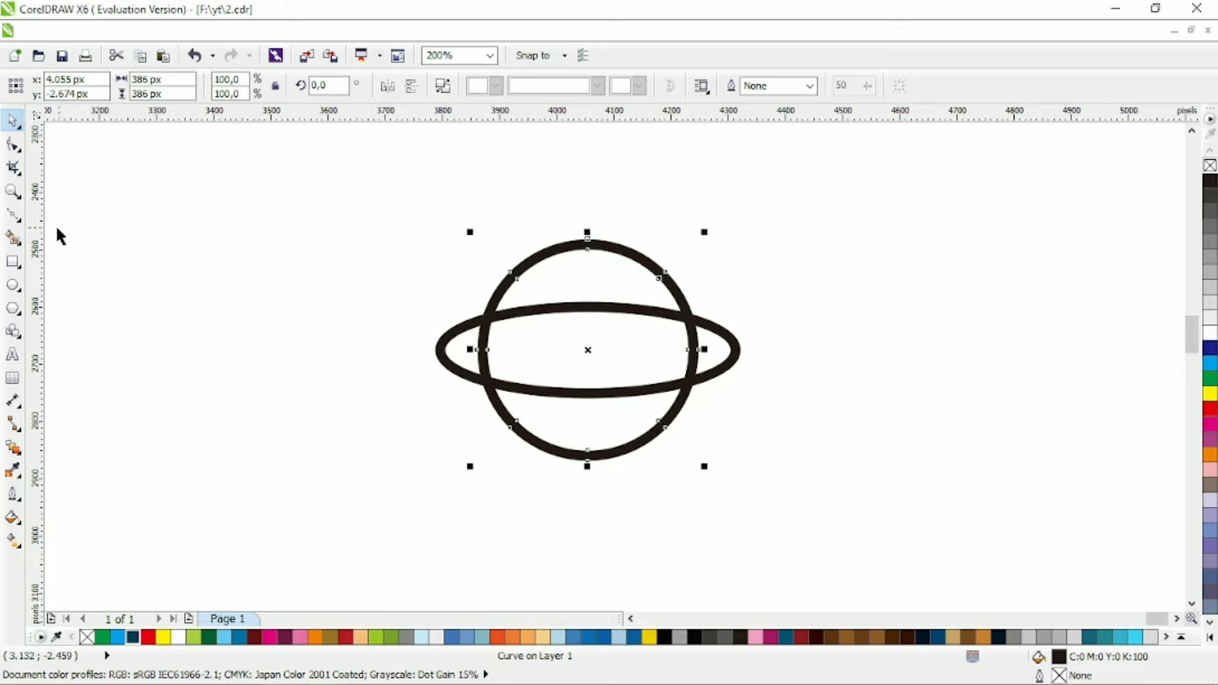
pyautogui.press('F10')
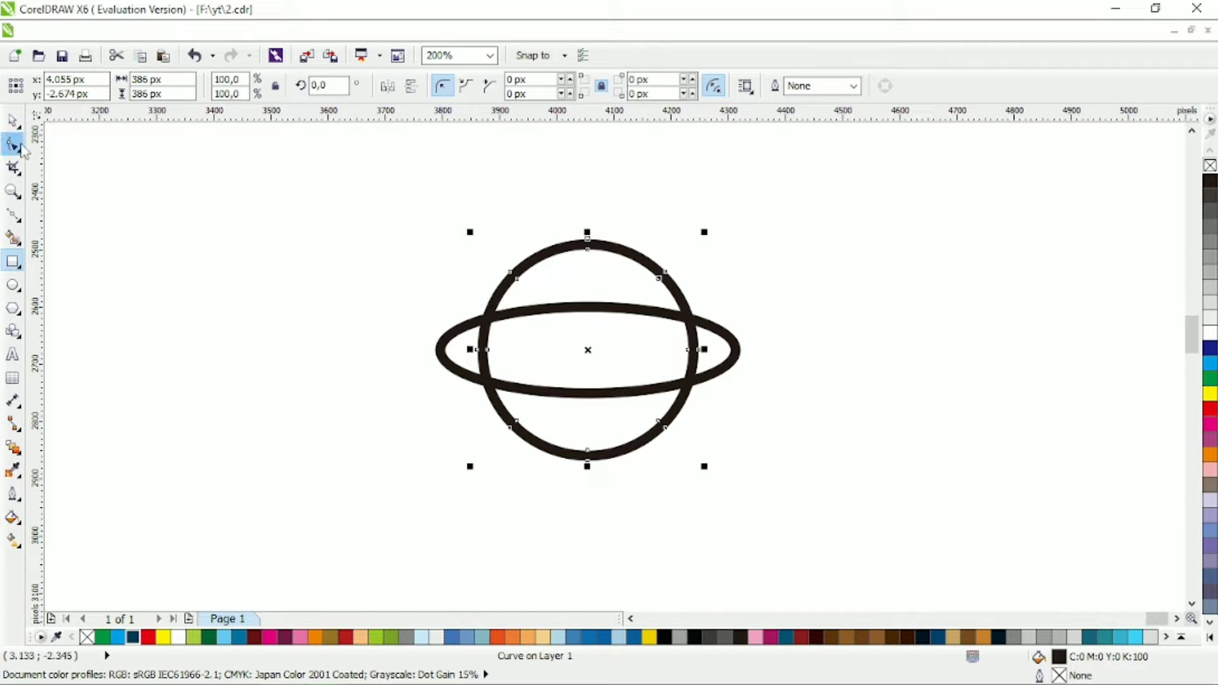
pyautogui.click(12, 121)
pyautogui.hotkey('ctrl', 'z')
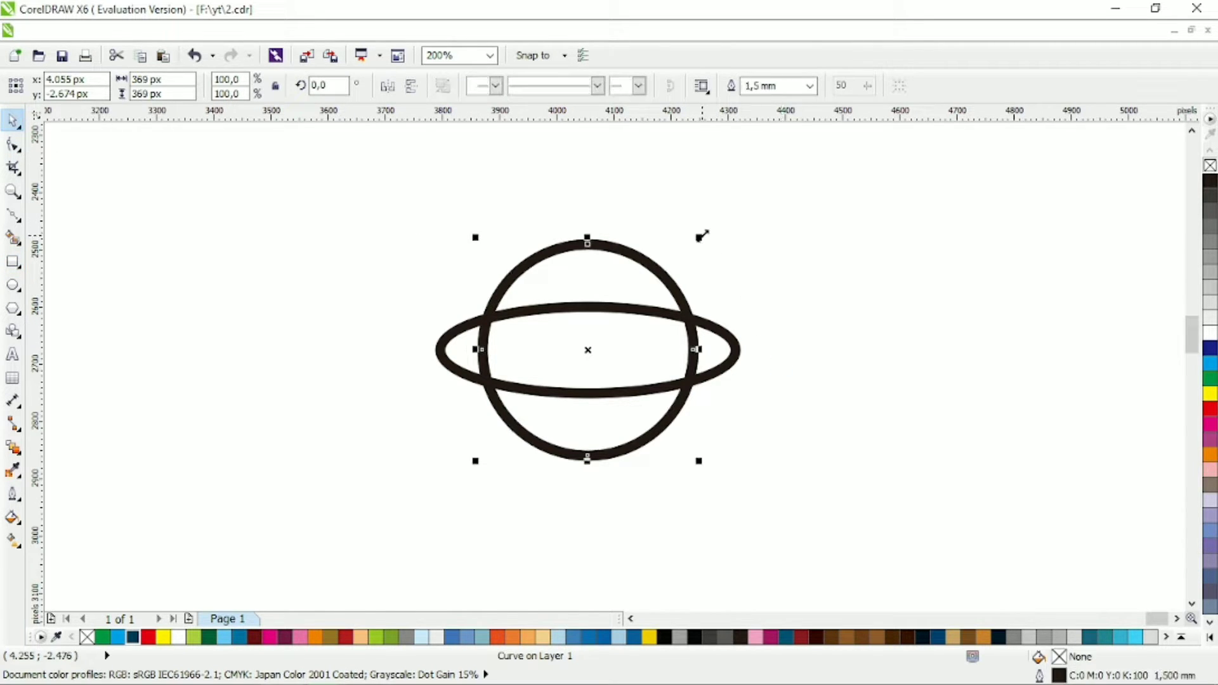
# - Make a concentric copy of the circle about 419 px across and trim off its lower half with a rectangle about 795 by 261 px
pyautogui.moveTo(701, 236); pyautogui.dragTo(725, 217)
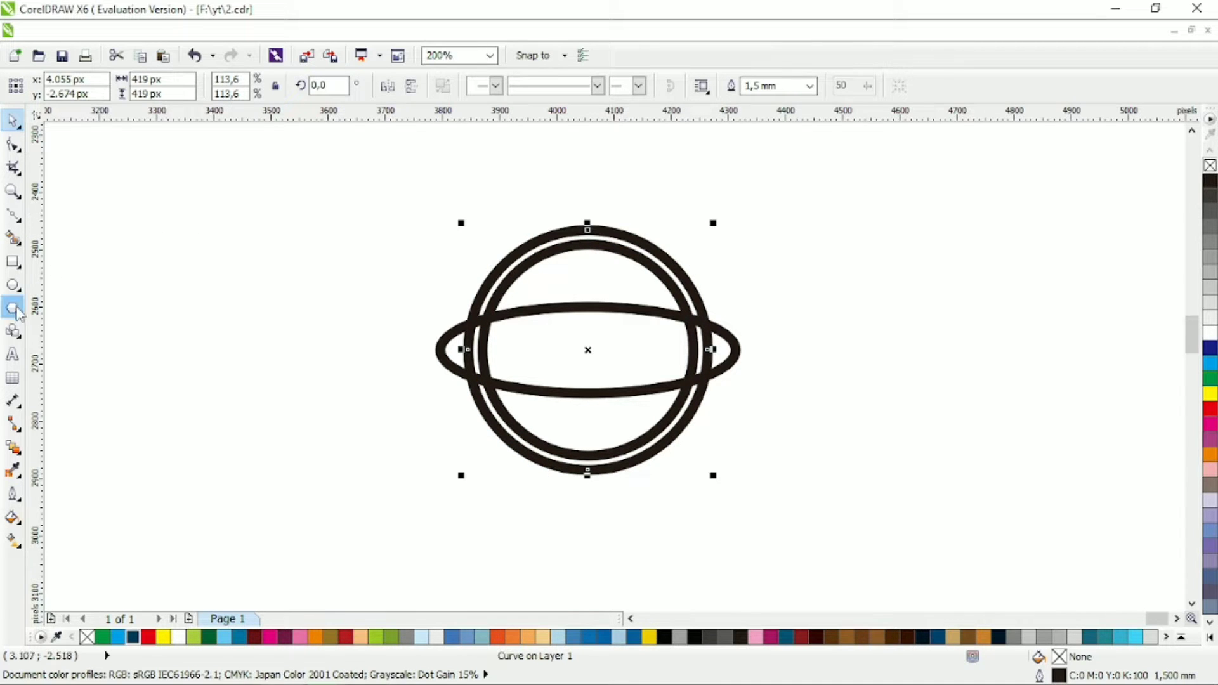
pyautogui.click(13, 261)
pyautogui.moveTo(366, 506); pyautogui.dragTo(821, 357)
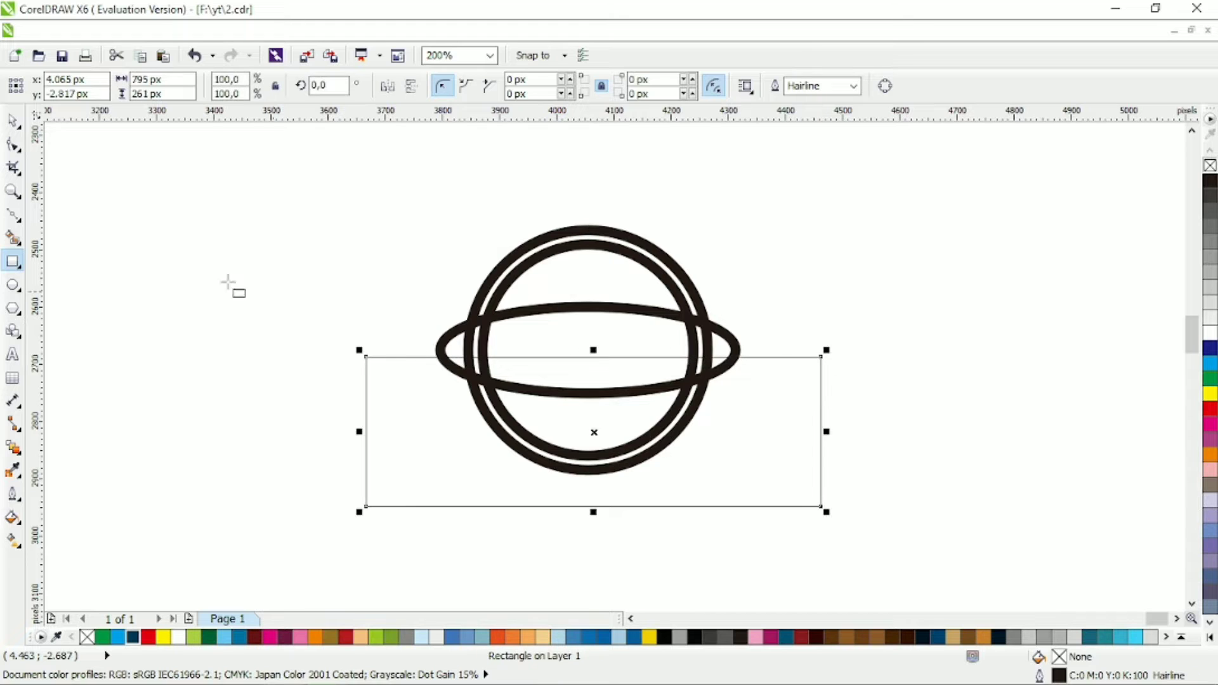
pyautogui.click(12, 120)
pyautogui.keyDown('shift'); pyautogui.click(619, 229); pyautogui.keyUp('shift')
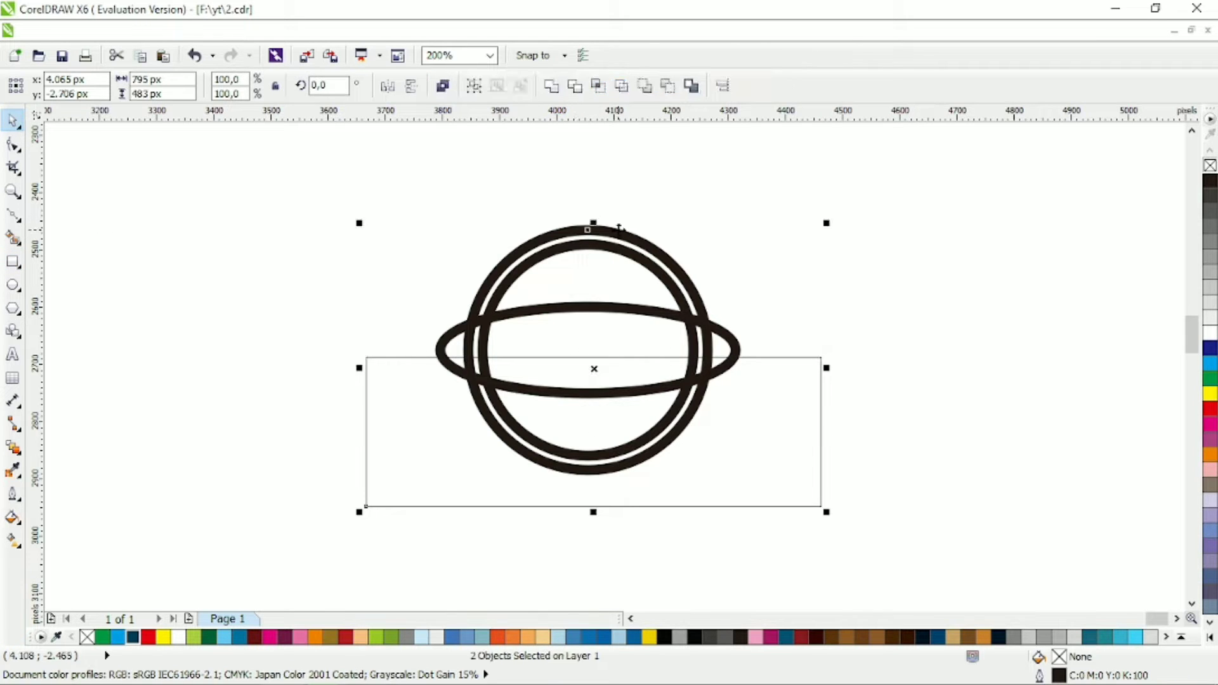
pyautogui.click(575, 86)
# - Trim the upper part of the ellipse ring with the half circle, and delete the rectangle and the half circle
pyautogui.keyDown('shift'); pyautogui.click(729, 332); pyautogui.keyUp('shift')
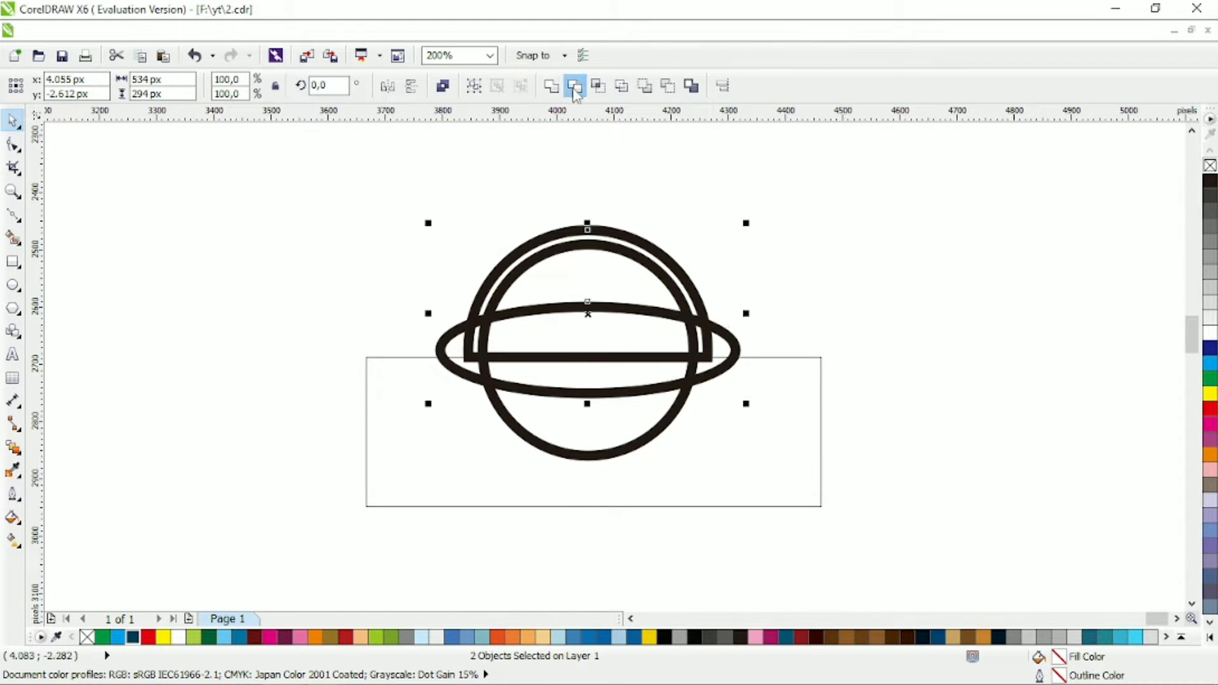
pyautogui.click(575, 86)
pyautogui.click(775, 357)
pyautogui.press('Delete')
pyautogui.click(698, 301)
pyautogui.press('Delete')
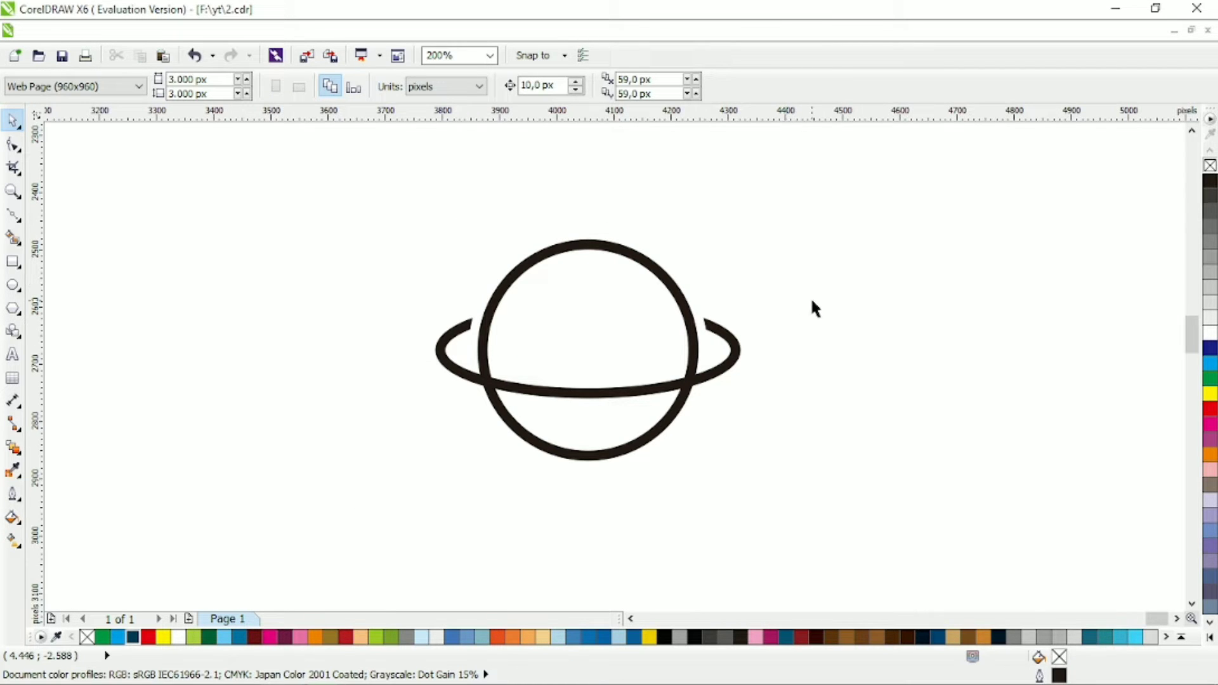
pyautogui.click(696, 346)
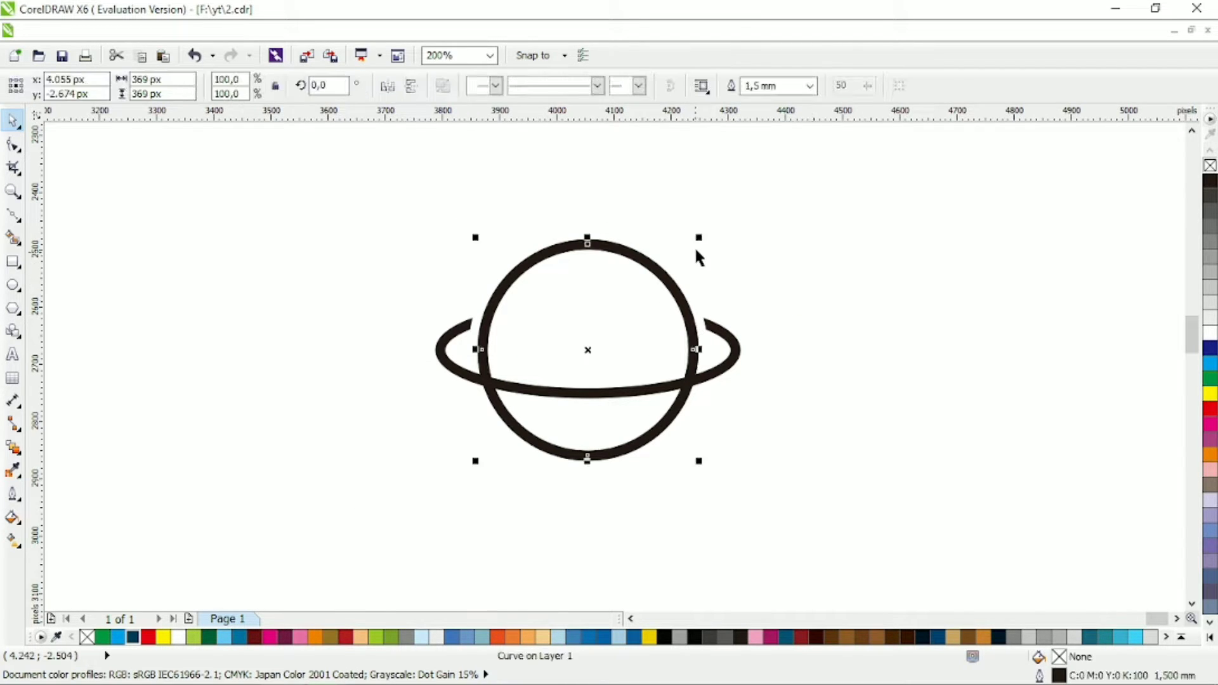
pyautogui.moveTo(699, 237); pyautogui.dragTo(684, 251)
pyautogui.rightClick(684, 252)
pyautogui.hotkey('ctrl', 'z')
# - Draw an ellipse about 827 by 323 px over the upper planet, with its lower edge following the ring's front
pyautogui.click(12, 285)
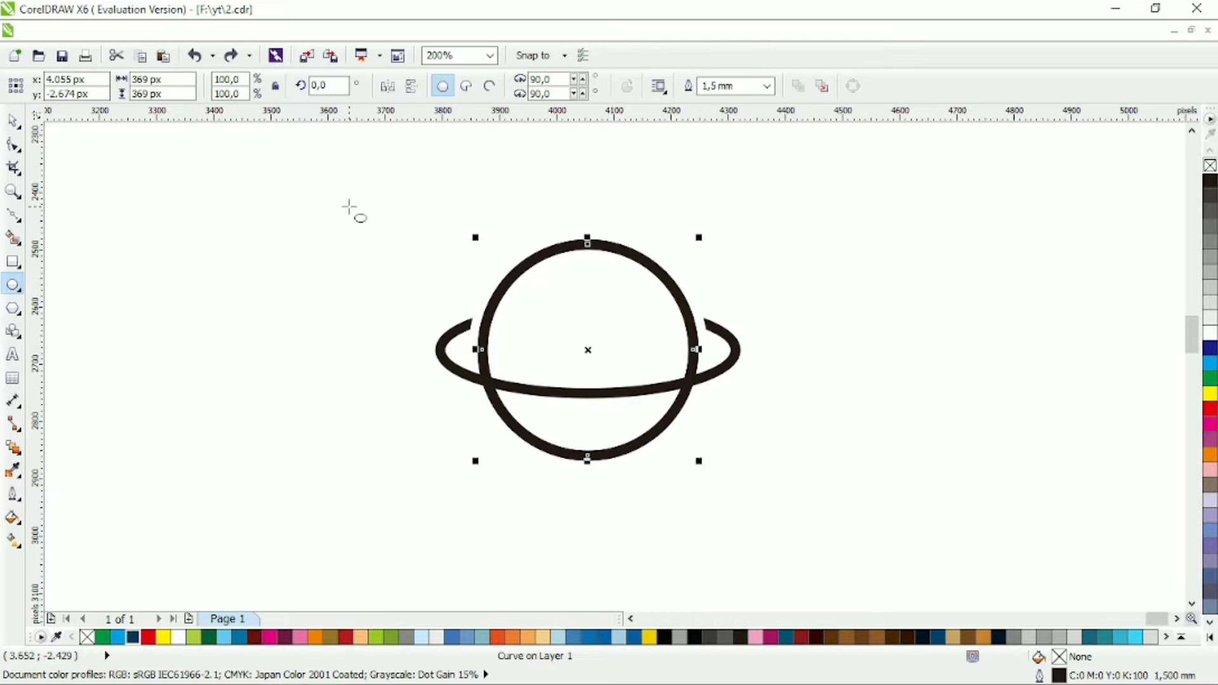
pyautogui.moveTo(349, 208); pyautogui.dragTo(823, 396)
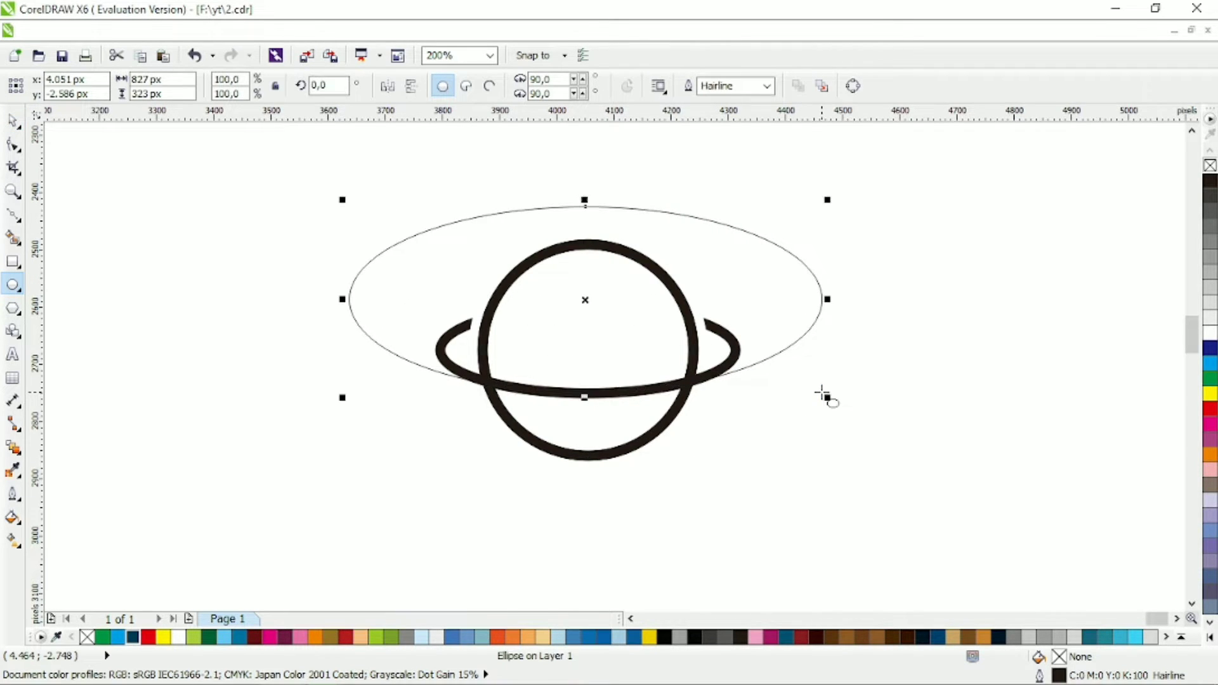
pyautogui.press('space')
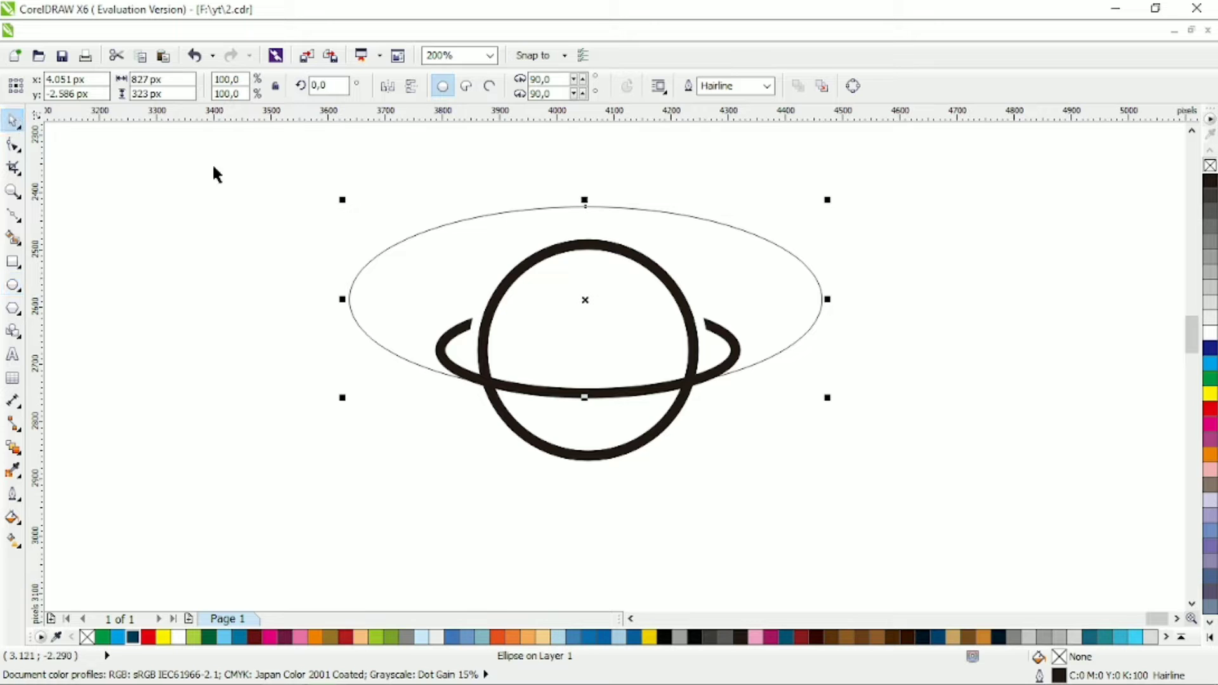
# - Trim a copy of the planet circle with the large ellipse to leave only the bottom segment, and delete the ellipse
pyautogui.click(633, 256)
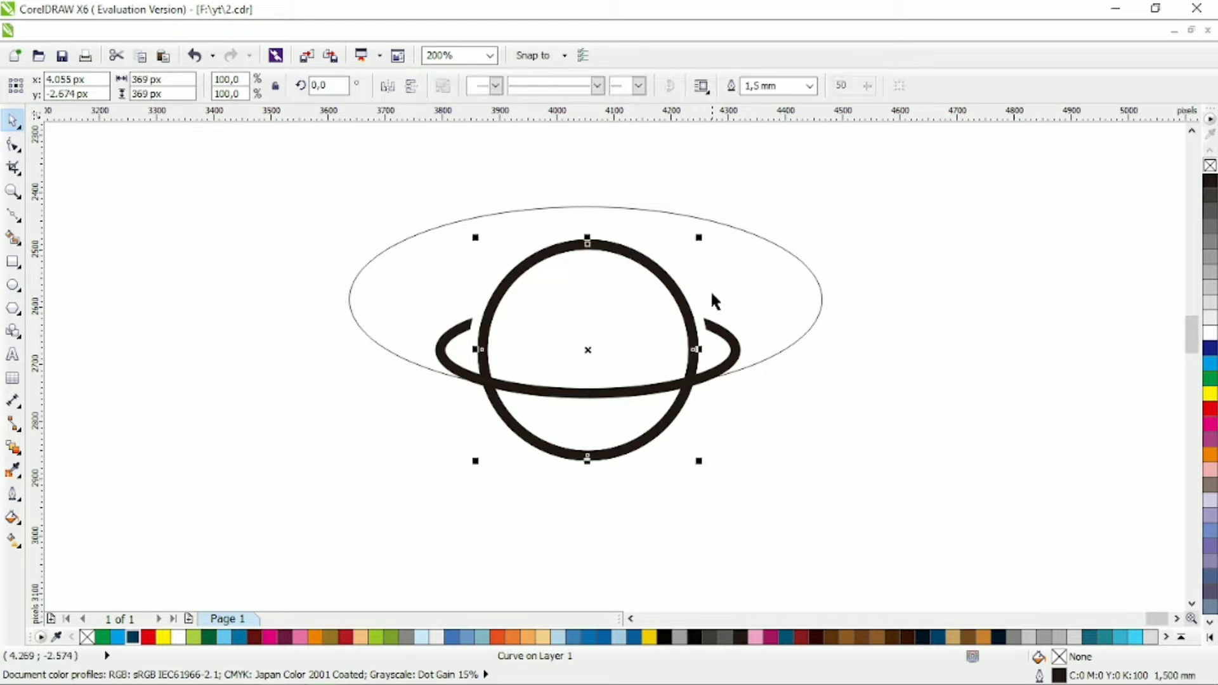
pyautogui.click(760, 263)
pyautogui.keyDown('shift'); pyautogui.click(592, 287); pyautogui.keyUp('shift')
pyautogui.click(687, 248)
pyautogui.keyDown('shift'); pyautogui.click(606, 423); pyautogui.keyUp('shift')
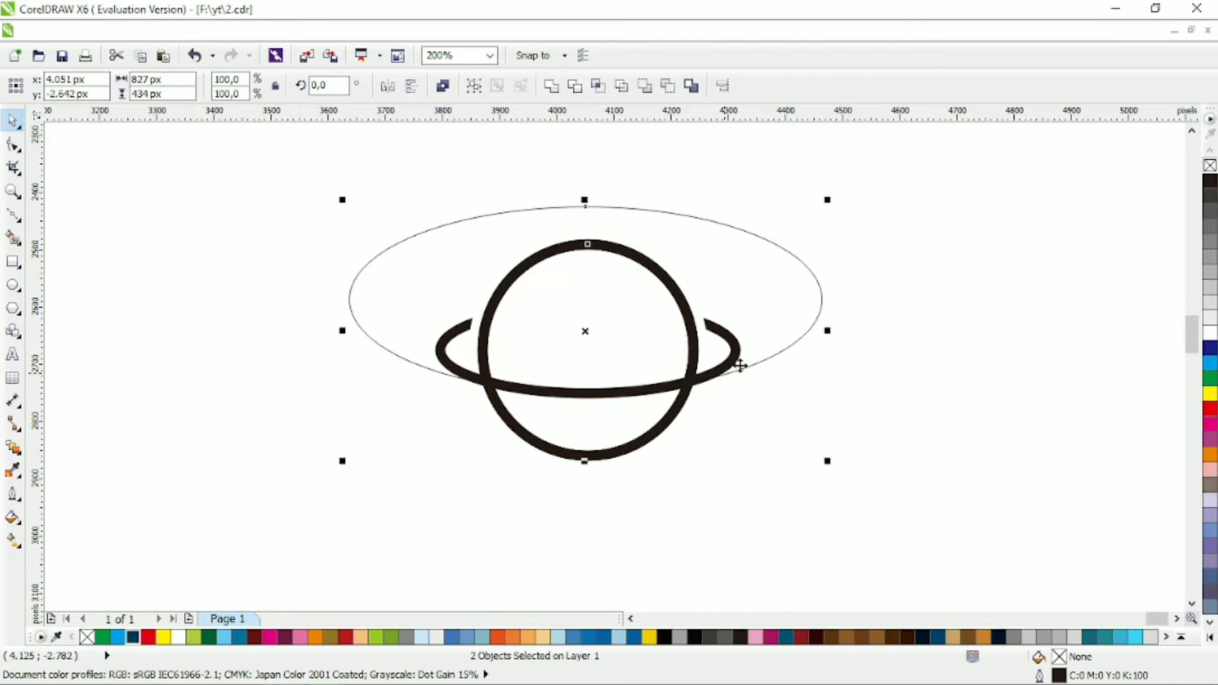
pyautogui.click(574, 86)
pyautogui.click(759, 243)
pyautogui.press('Delete')
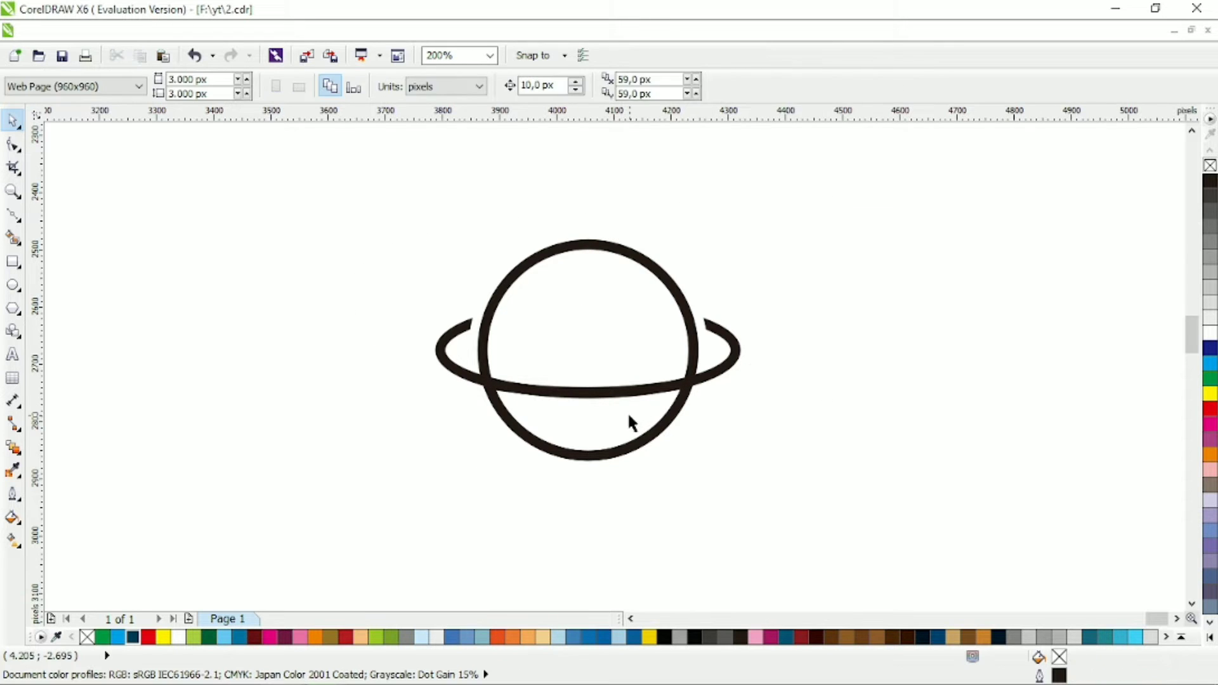
# - Fill the planet's bottom segment with red without an outline and place it behind the black outlines
pyautogui.click(629, 416)
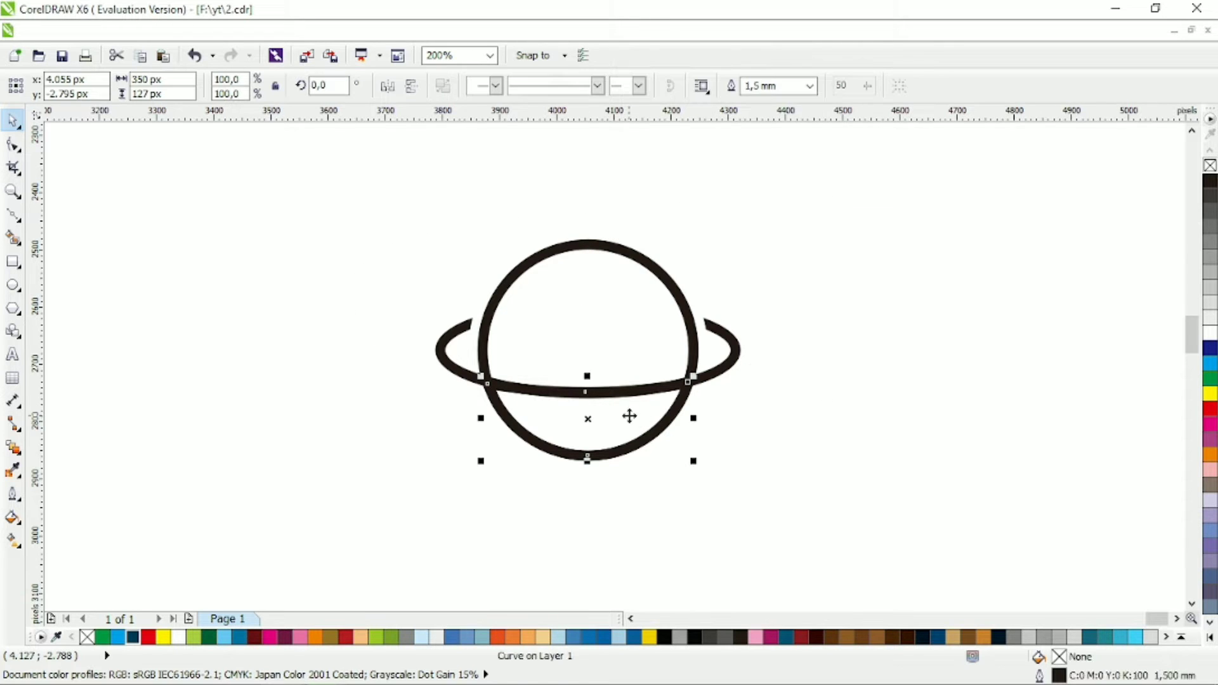
pyautogui.click(148, 637)
pyautogui.rightClick(87, 637)
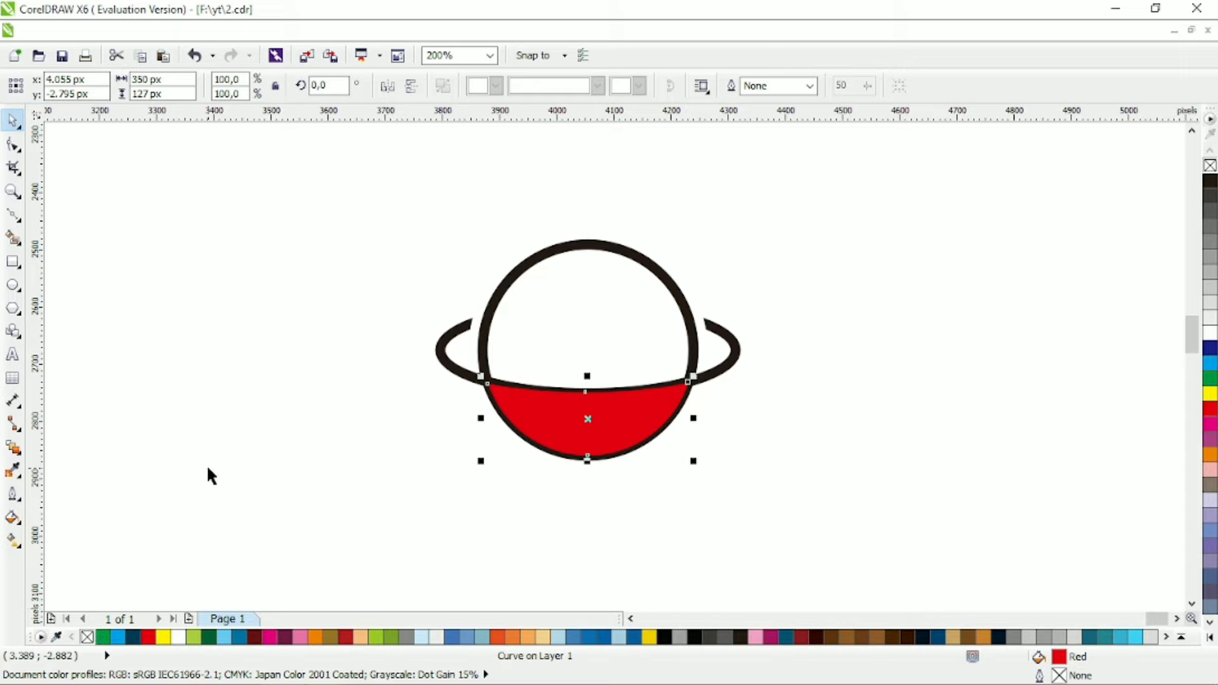
# - Apply a linear Interactive Fill to the bottom segment, running diagonally from red at the lower right to yellow at the upper left
pyautogui.click(21, 550)
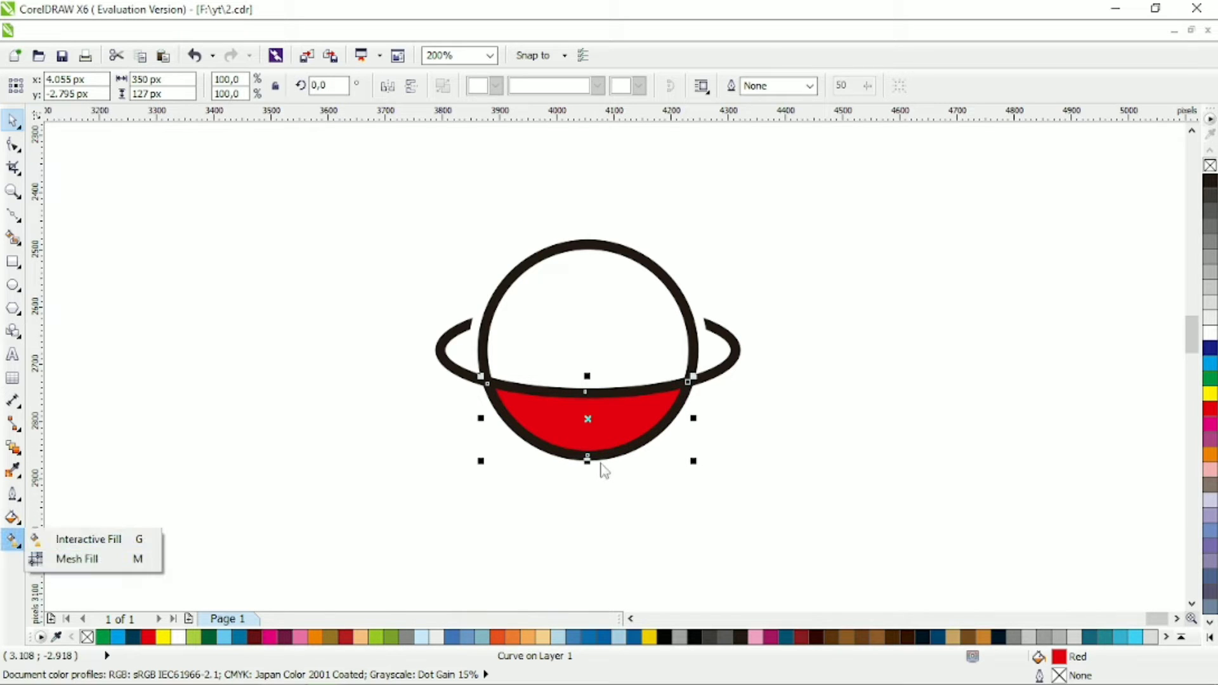
pyautogui.click(89, 538)
pyautogui.moveTo(644, 461); pyautogui.dragTo(523, 359)
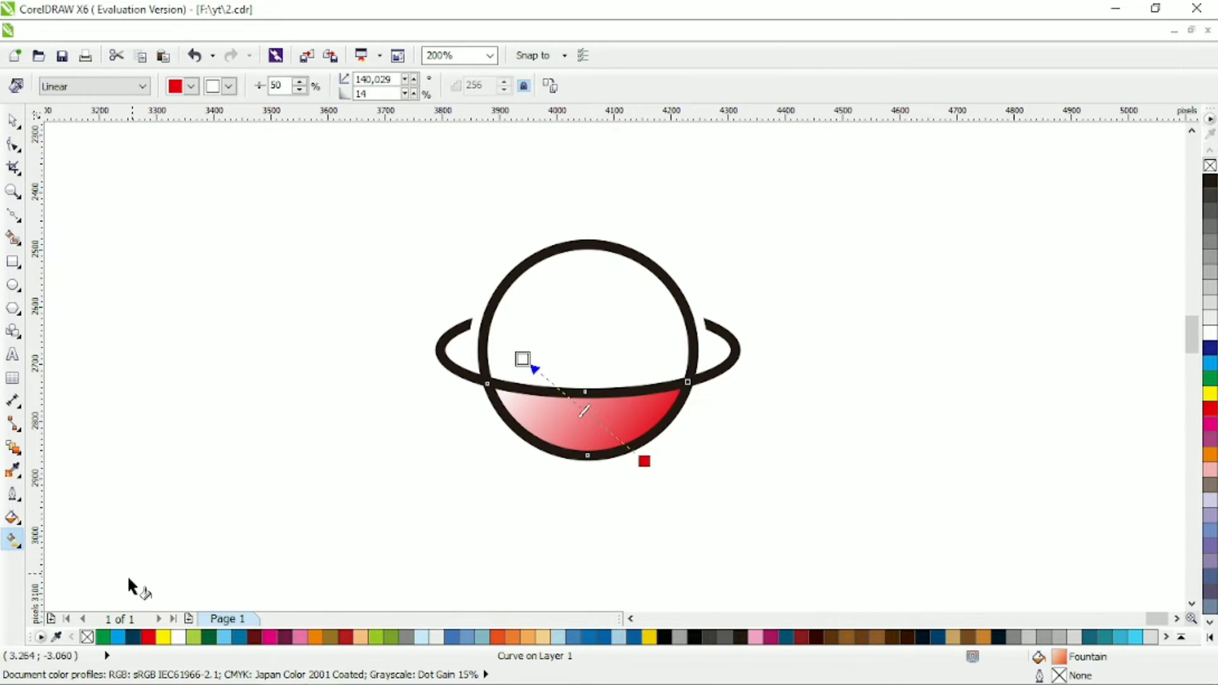
pyautogui.click(161, 636)
pyautogui.moveTo(644, 461); pyautogui.dragTo(622, 478)
pyautogui.moveTo(523, 359); pyautogui.dragTo(526, 348)
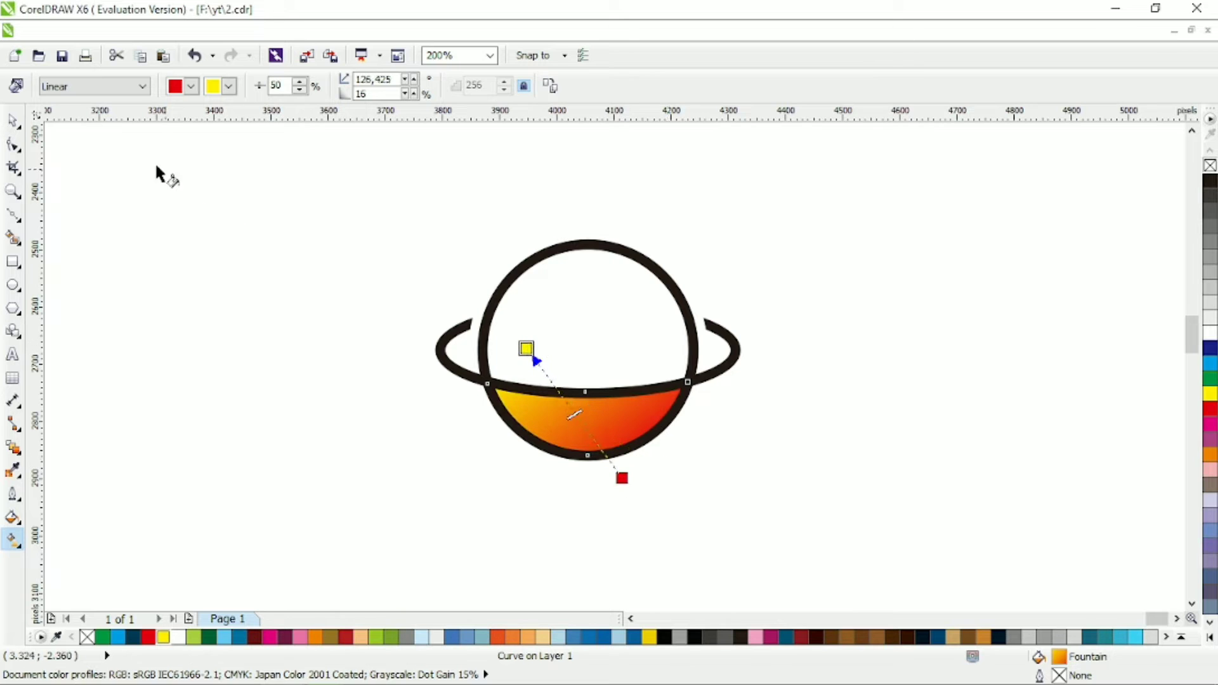
pyautogui.press('space')
# - Scale a copy of the planet circle down to about 81 px across at the planet's centre
pyautogui.click(329, 236)
pyautogui.click(585, 301)
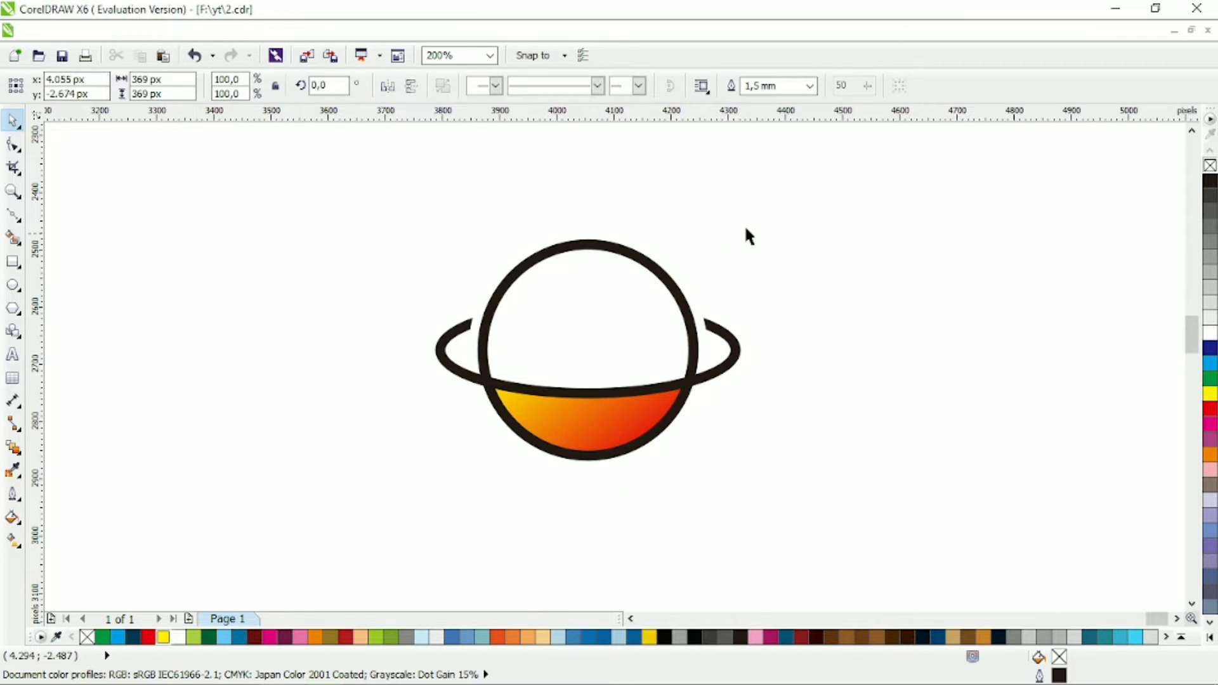
pyautogui.moveTo(699, 236); pyautogui.dragTo(642, 323)
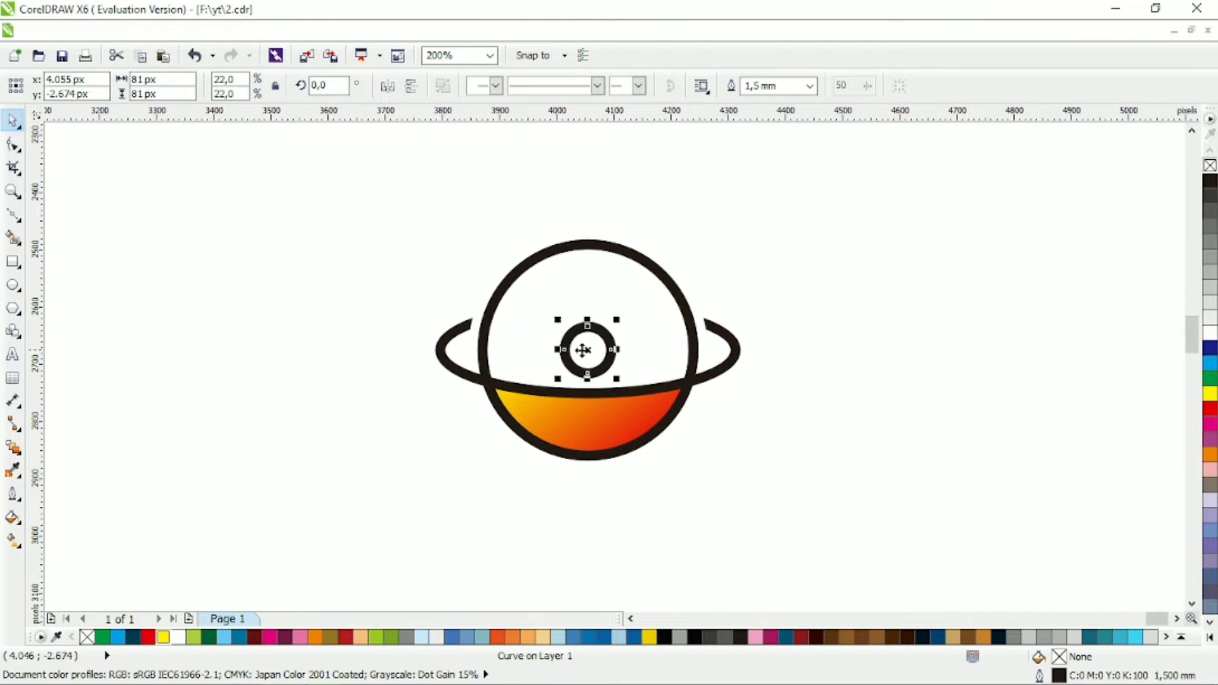
# - Move the small circle onto the ring, right of the planet's centre, and fill it black without an outline
pyautogui.moveTo(584, 348); pyautogui.dragTo(613, 385)
pyautogui.click(1210, 183)
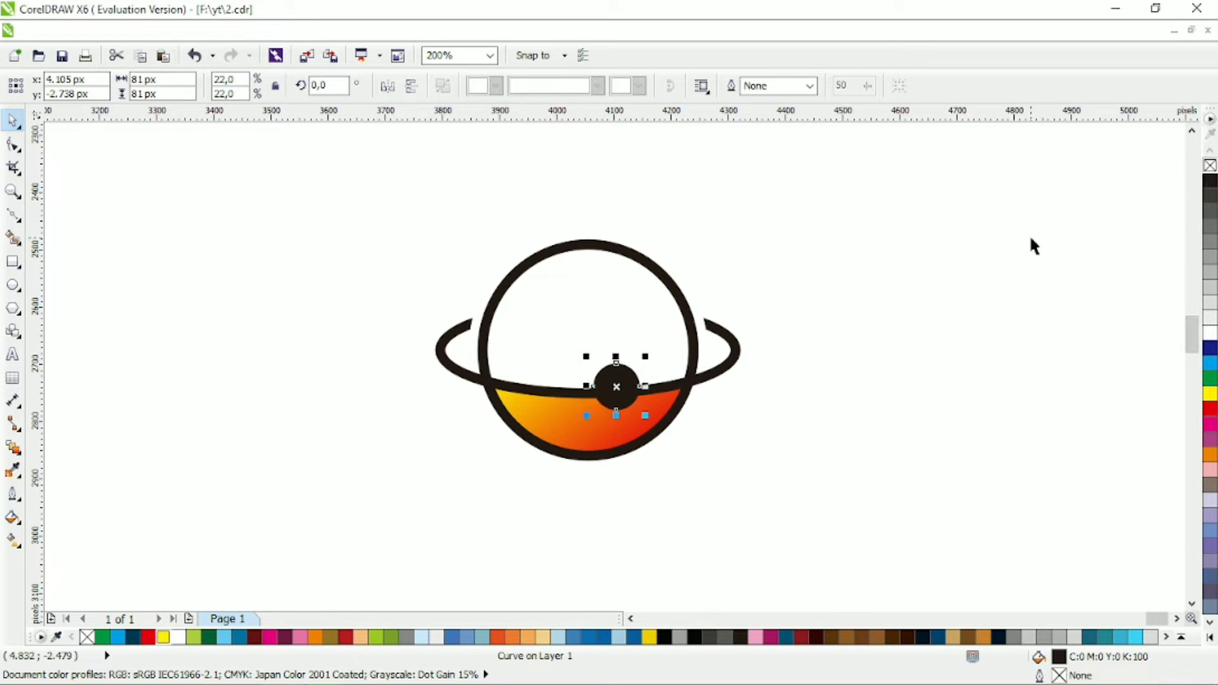
pyautogui.click(1027, 234)
# - Place two progressively smaller copies of the black crater circle in the planet's upper-left area
pyautogui.moveTo(616, 370); pyautogui.dragTo(532, 318)
pyautogui.rightClick(572, 288)
pyautogui.rightClick(534, 326)
pyautogui.click(803, 212)
# - Combine the two small crater circles with the gradient-filled bottom segment into a single curve
pyautogui.moveTo(740, 185); pyautogui.dragTo(513, 334)
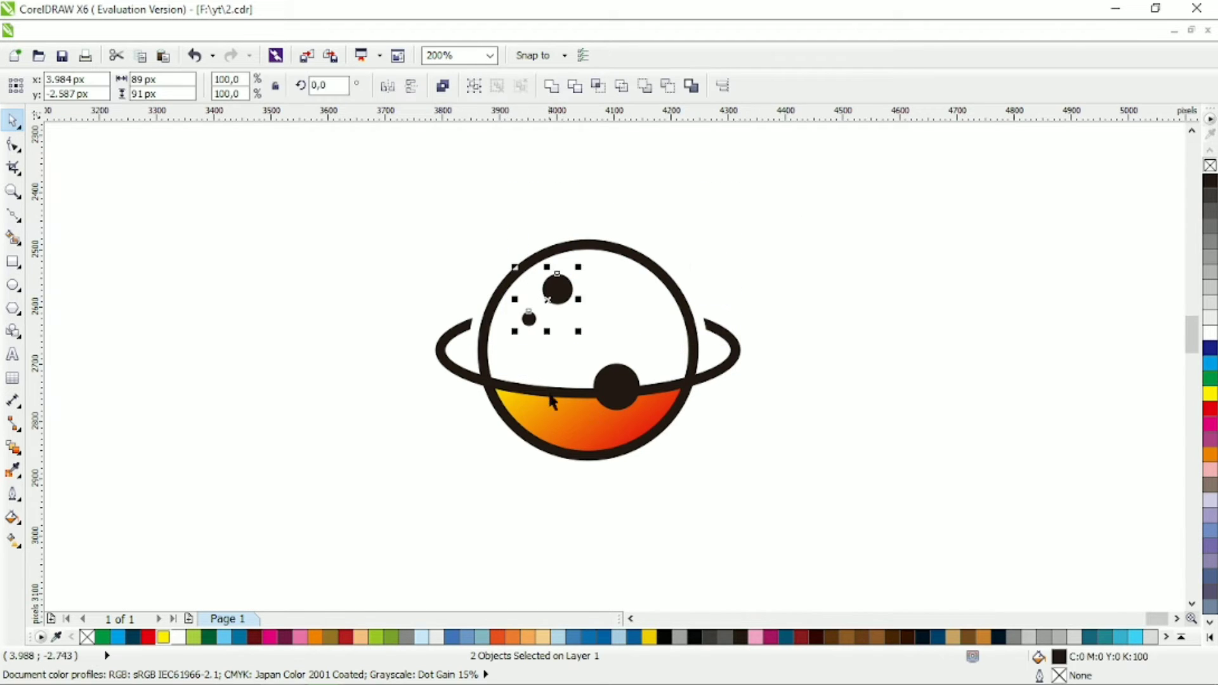
pyautogui.keyDown('shift'); pyautogui.click(555, 430); pyautogui.keyUp('shift')
pyautogui.hotkey('ctrl', 'l')
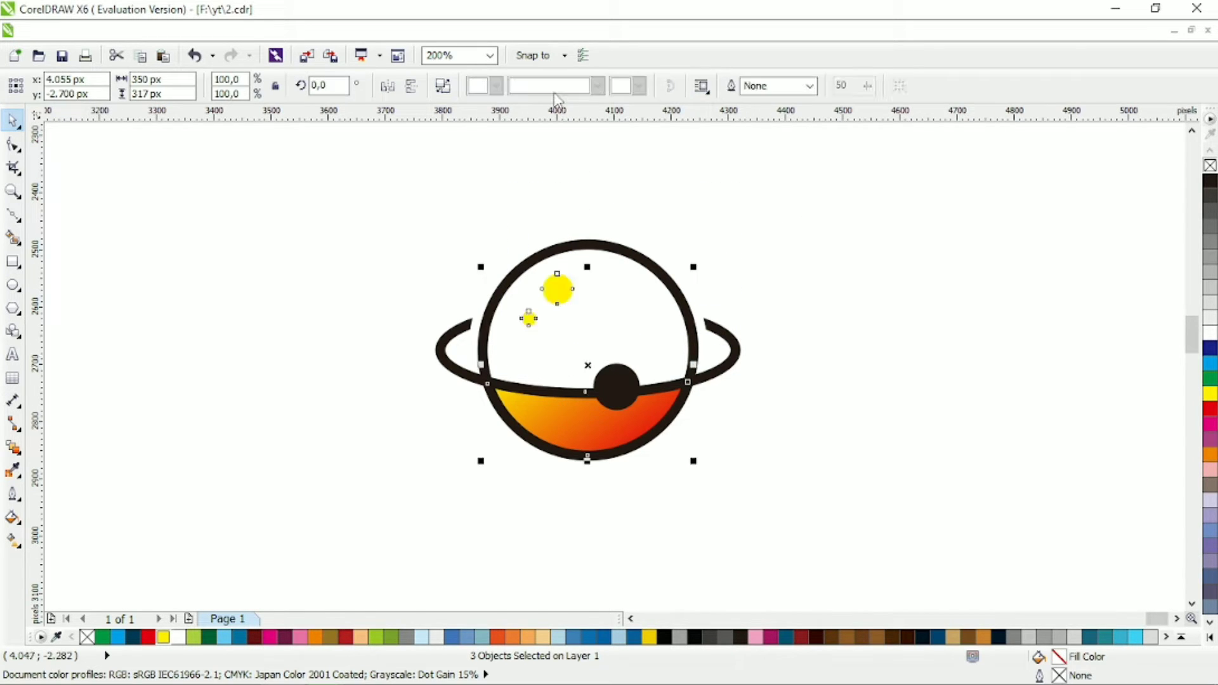
# - Set the combined shape's linear Interactive Fill from red beyond the planet's lower right to yellow beyond its upper left
pyautogui.click(13, 540)
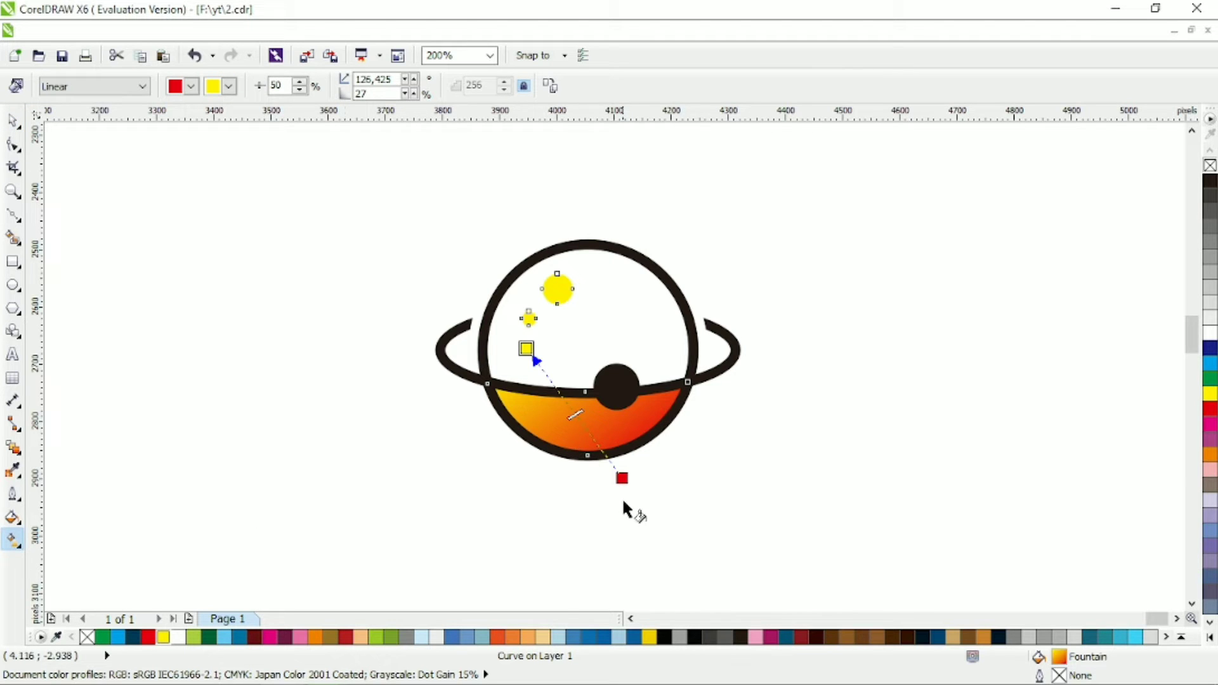
pyautogui.moveTo(644, 464); pyautogui.dragTo(307, 346)
pyautogui.moveTo(712, 452); pyautogui.dragTo(418, 305)
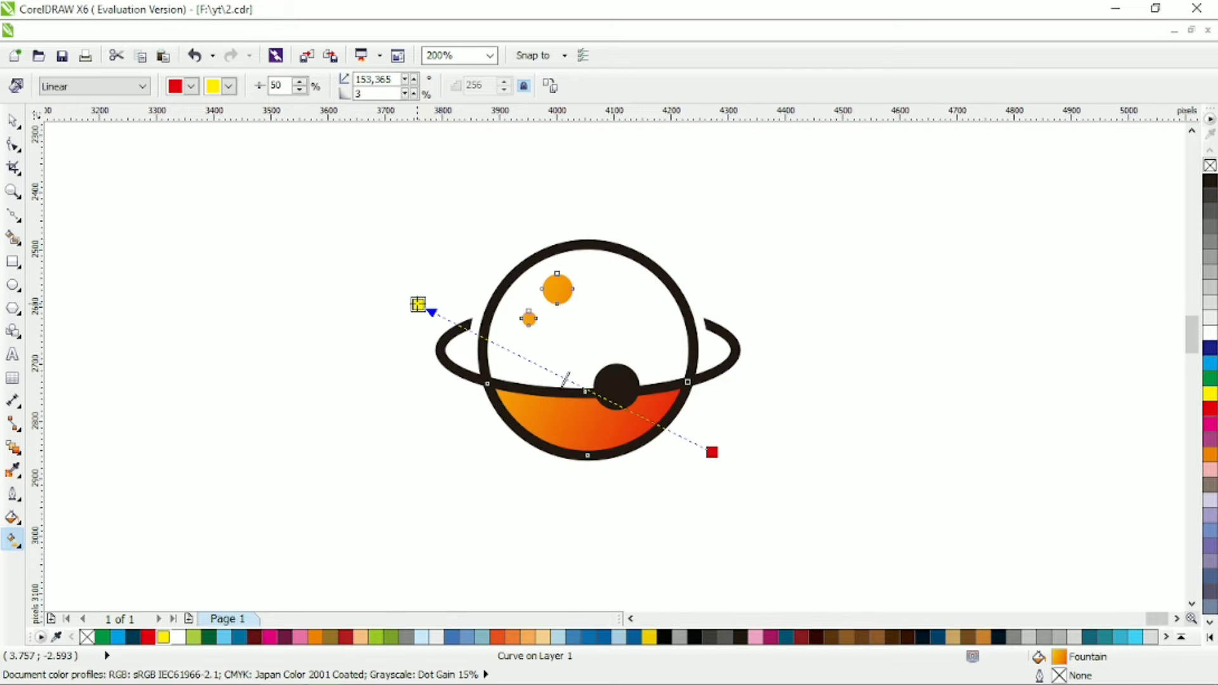
pyautogui.click(13, 120)
pyautogui.click(691, 243)
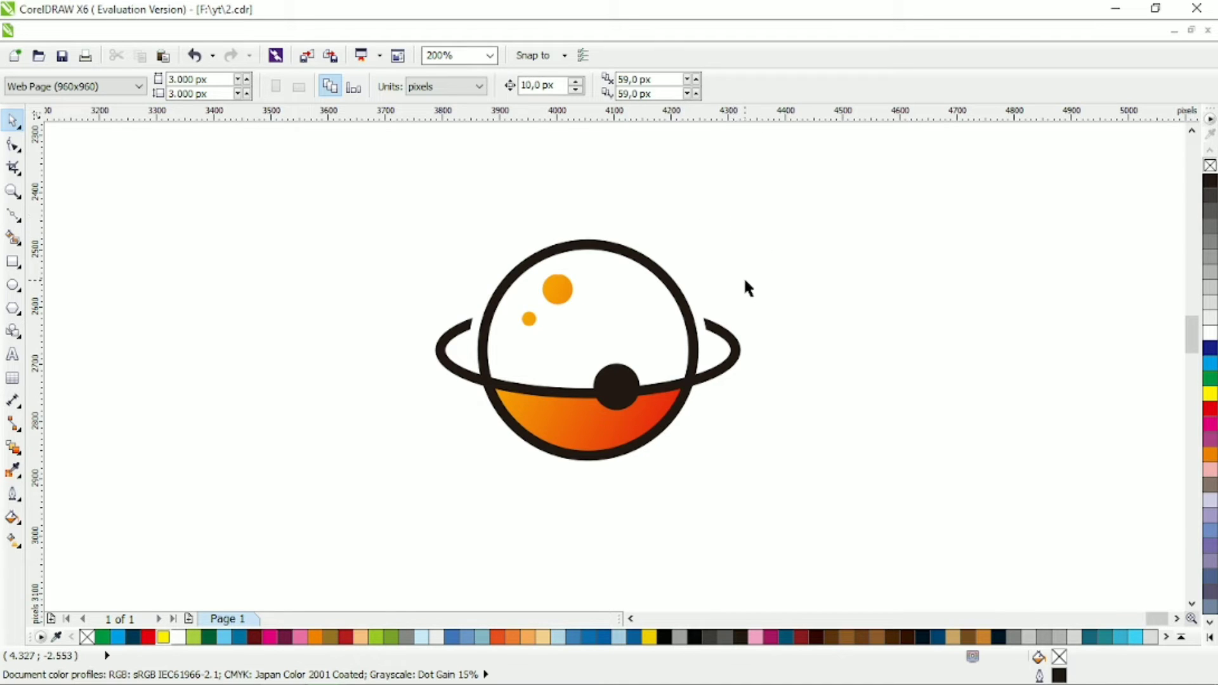
# - Trim the planet outline with a copy of the ring shifted slightly upward, and delete the copy
pyautogui.click(463, 378)
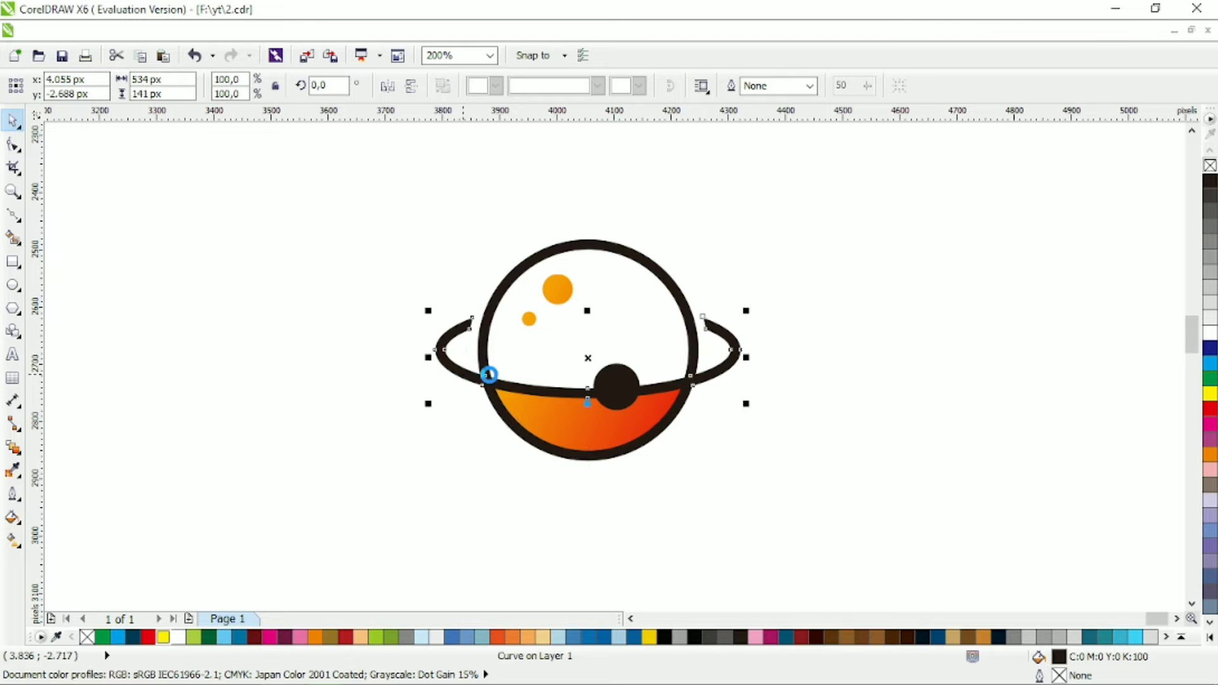
pyautogui.moveTo(467, 377); pyautogui.dragTo(466, 365)
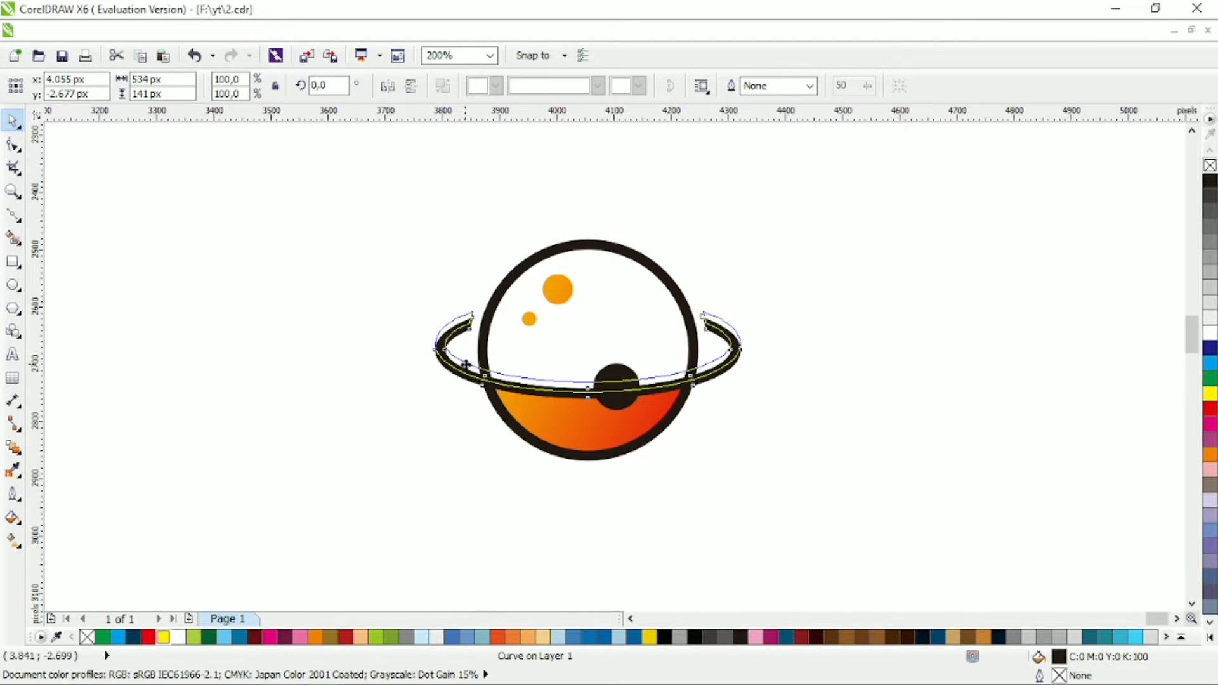
pyautogui.keyDown('shift'); pyautogui.click(484, 348); pyautogui.keyUp('shift')
pyautogui.click(580, 92)
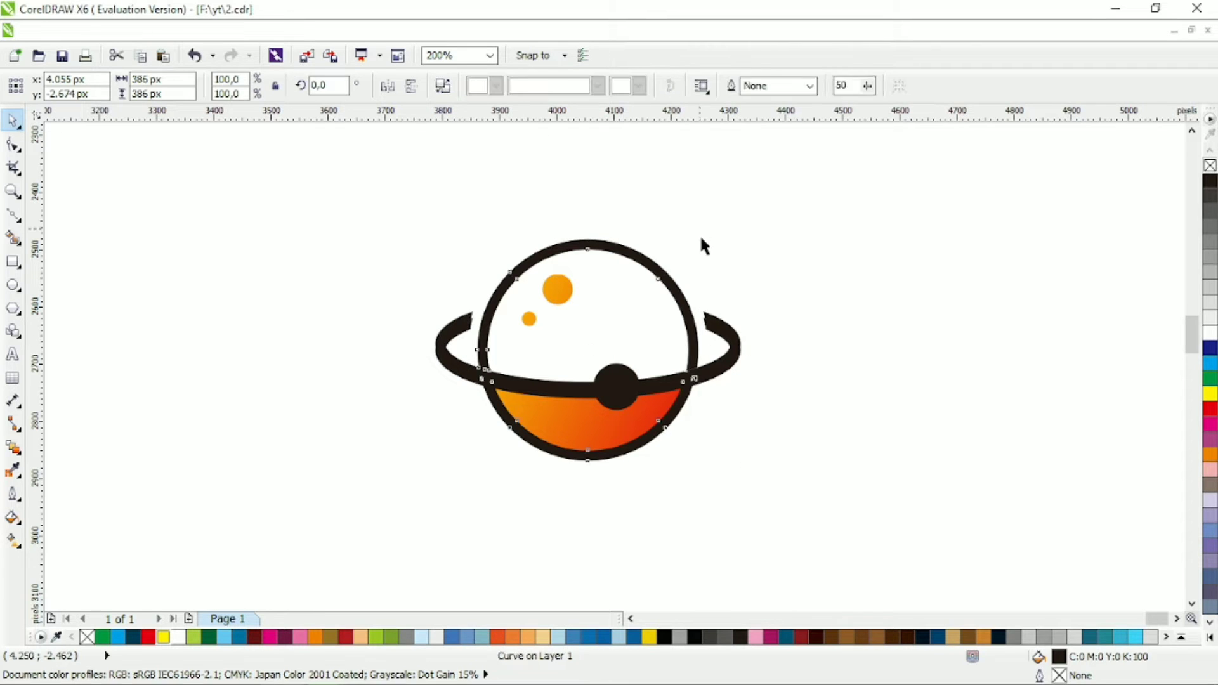
pyautogui.click(701, 237)
pyautogui.click(721, 321)
pyautogui.press('Delete')
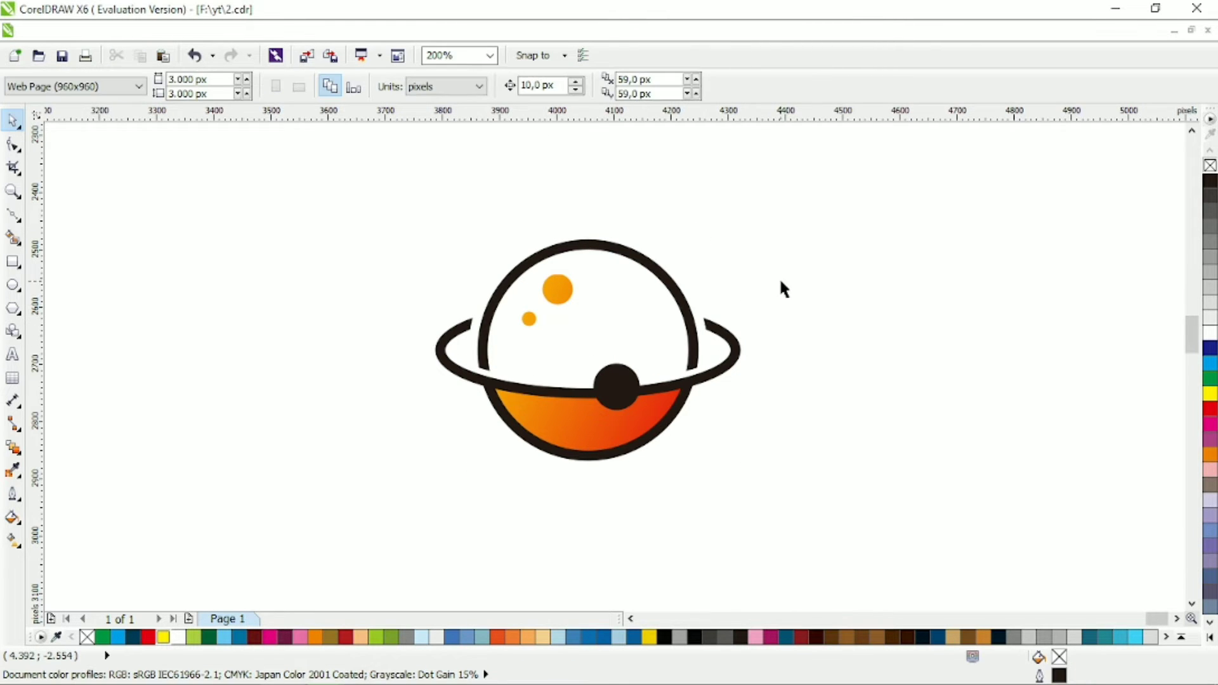
pyautogui.click(12, 285)
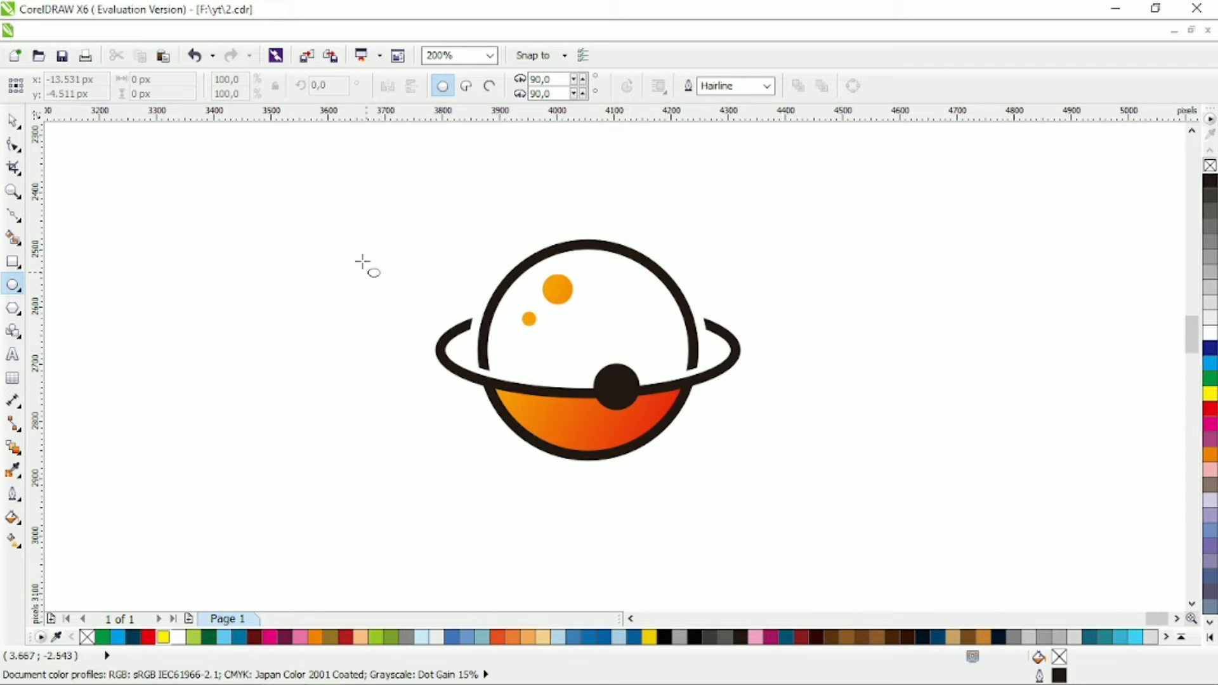
pyautogui.press('space')
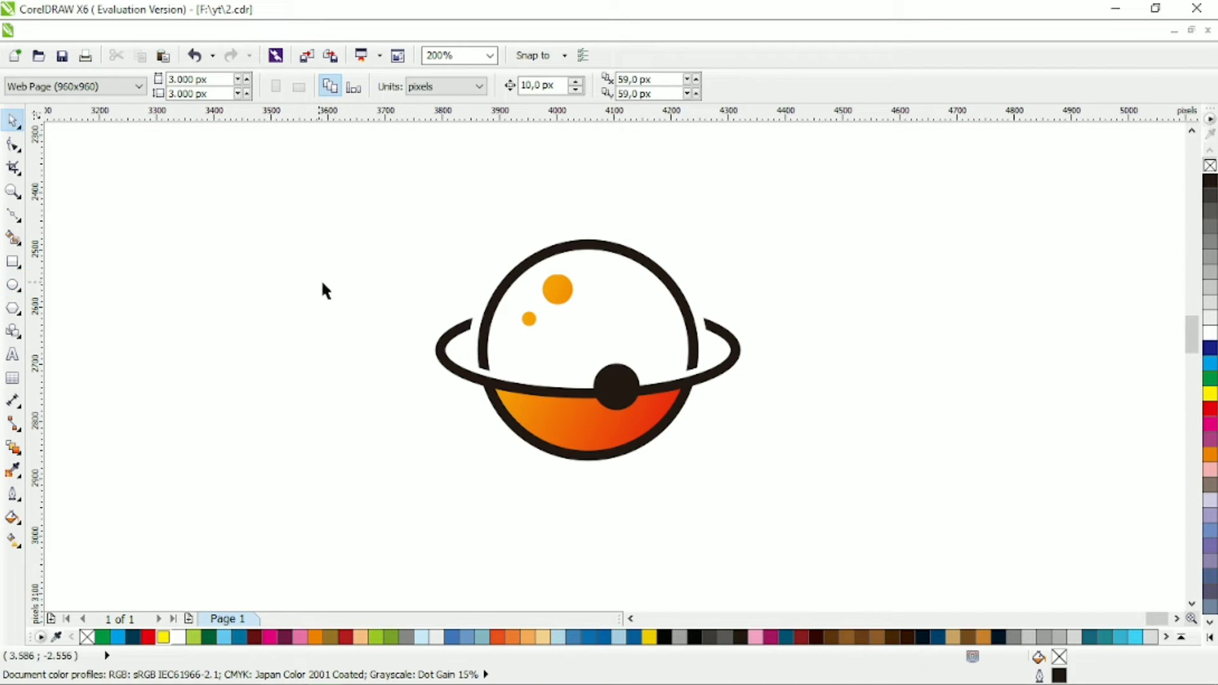
# - Round the ring's left end by adding nodes before the tip, deleting its corner nodes and adjusting the curve handles
pyautogui.click(461, 334)
pyautogui.scroll(2, 512, 305)
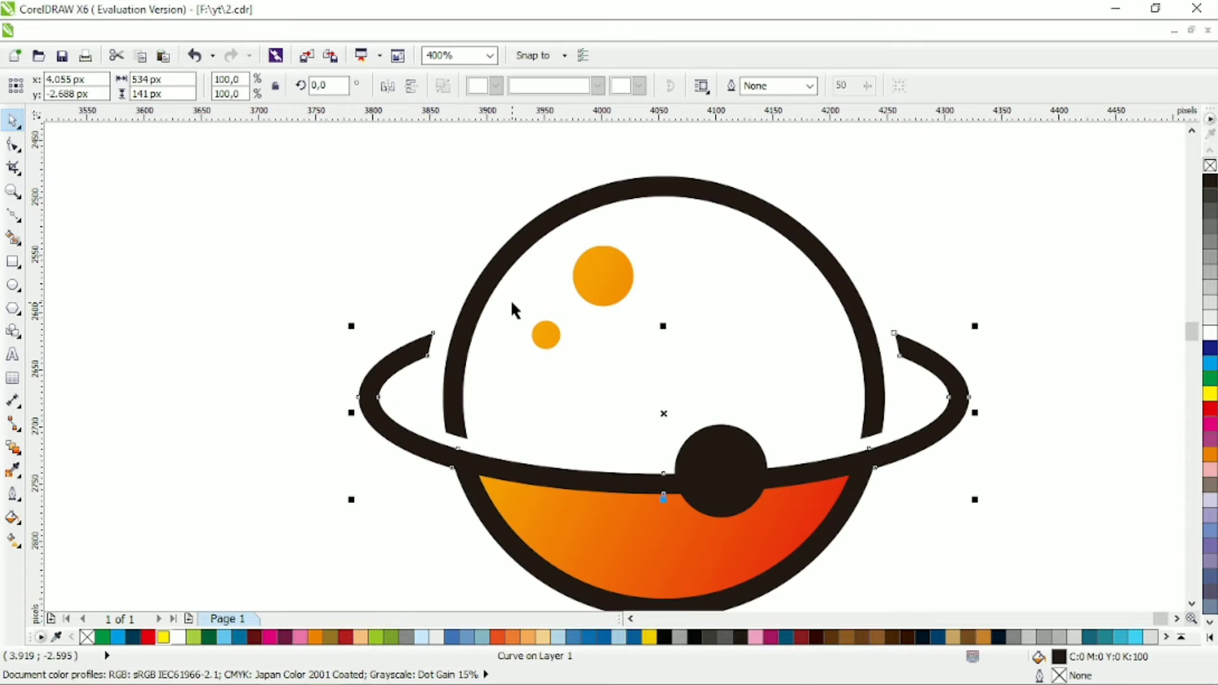
pyautogui.press('F10')
pyautogui.click(409, 358)
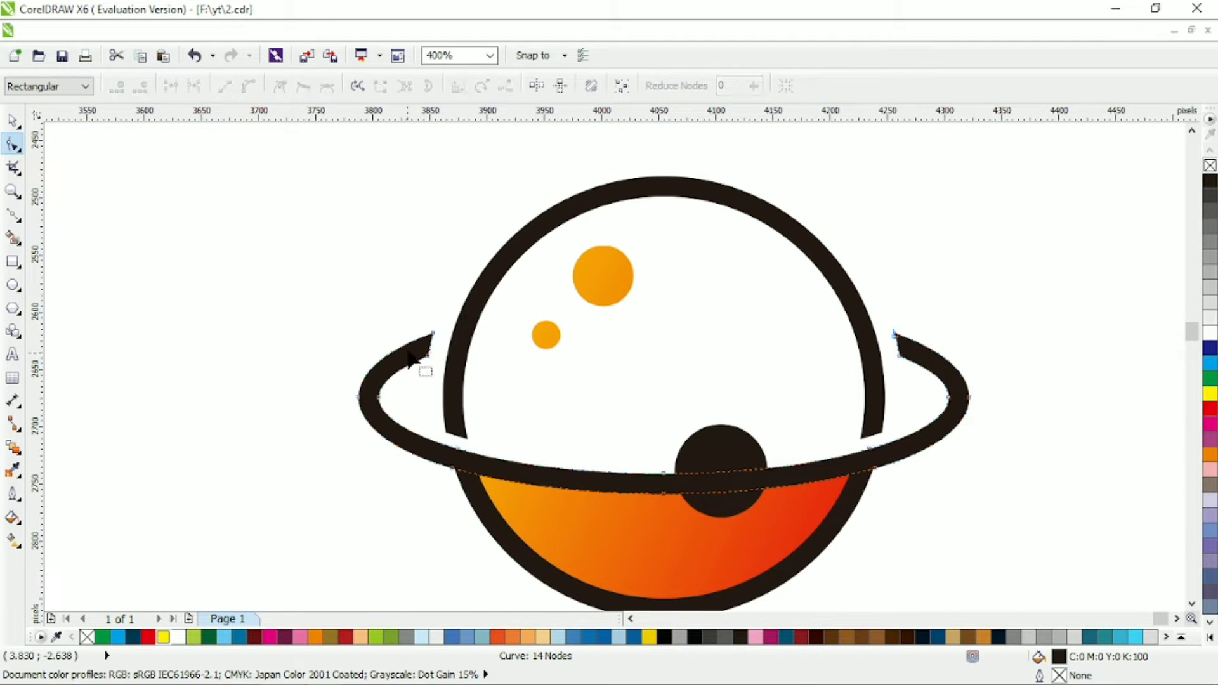
pyautogui.doubleClick(417, 348)
pyautogui.scroll(4, 421, 345)
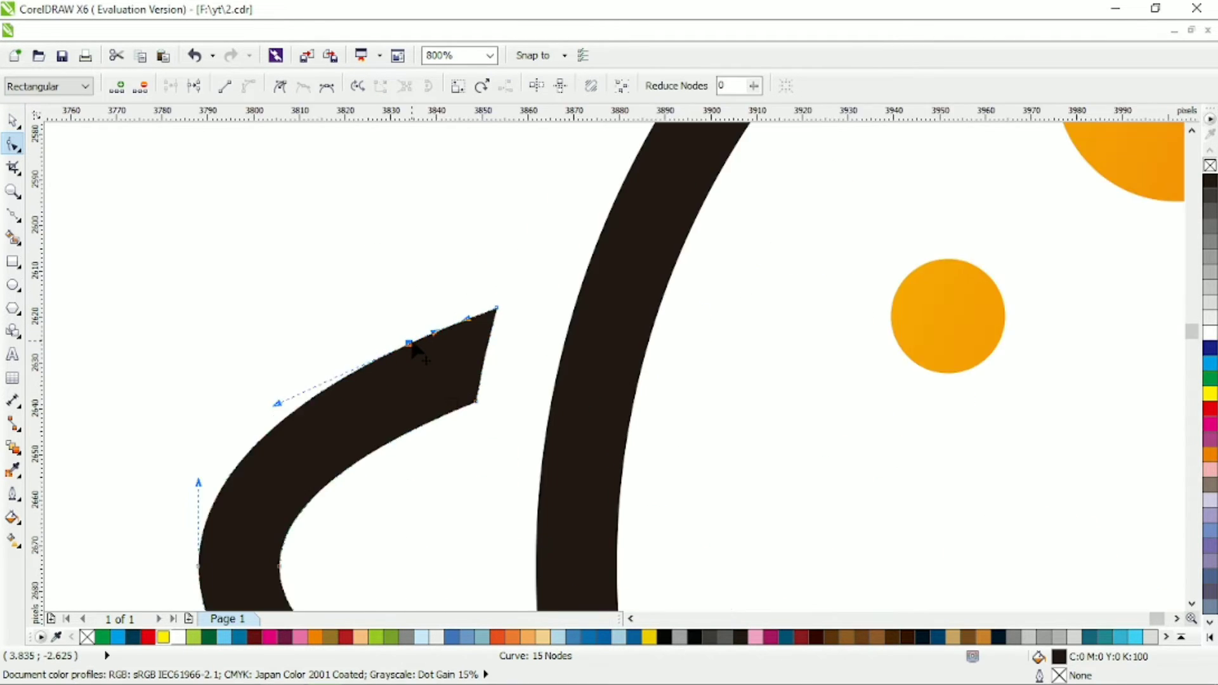
pyautogui.moveTo(454, 270); pyautogui.dragTo(376, 374)
pyautogui.press('Delete')
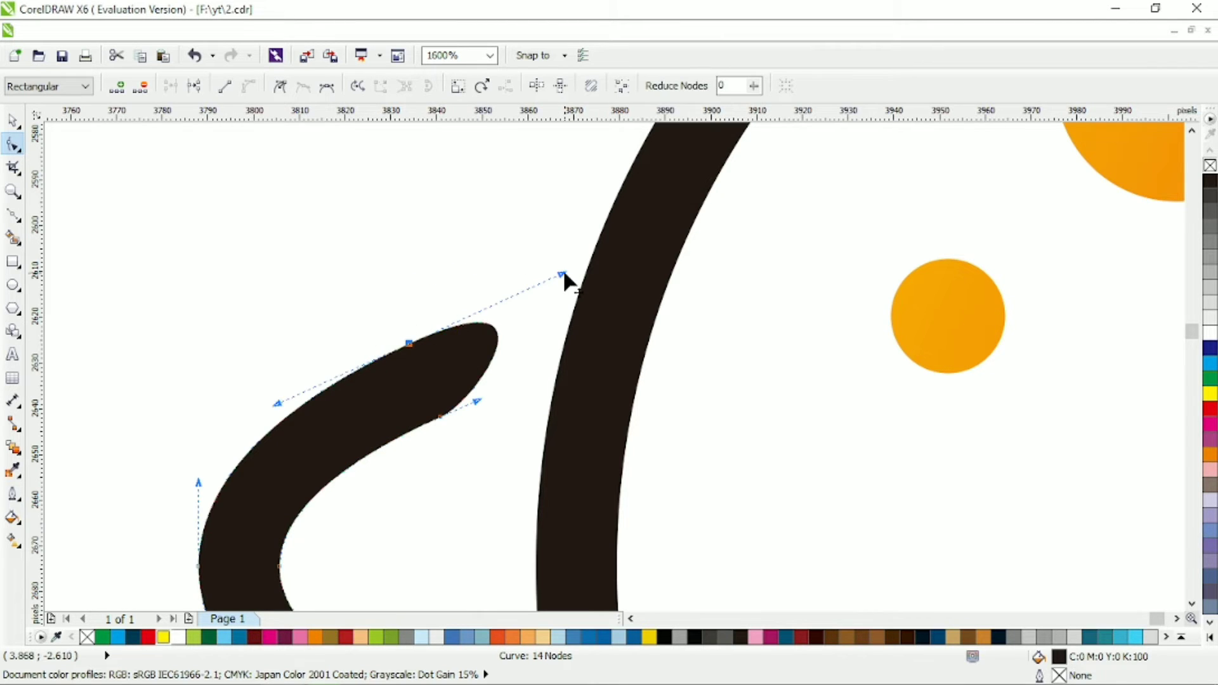
pyautogui.moveTo(562, 269); pyautogui.dragTo(499, 304)
pyautogui.moveTo(477, 400); pyautogui.dragTo(503, 389)
pyautogui.moveTo(499, 303); pyautogui.dragTo(470, 312)
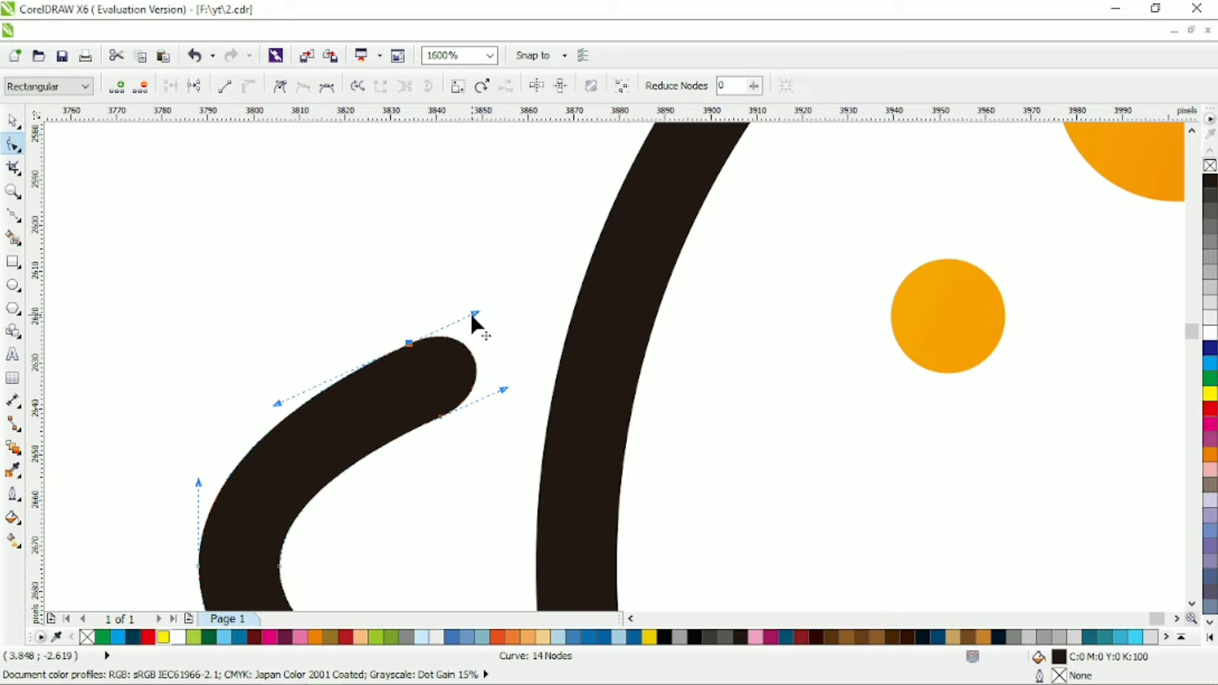
# - Round the ring's right end by adding nodes before the tip, deleting its corner nodes and adjusting the curve handles
pyautogui.scroll(-3, 470, 312)
pyautogui.scroll(3, 713, 315)
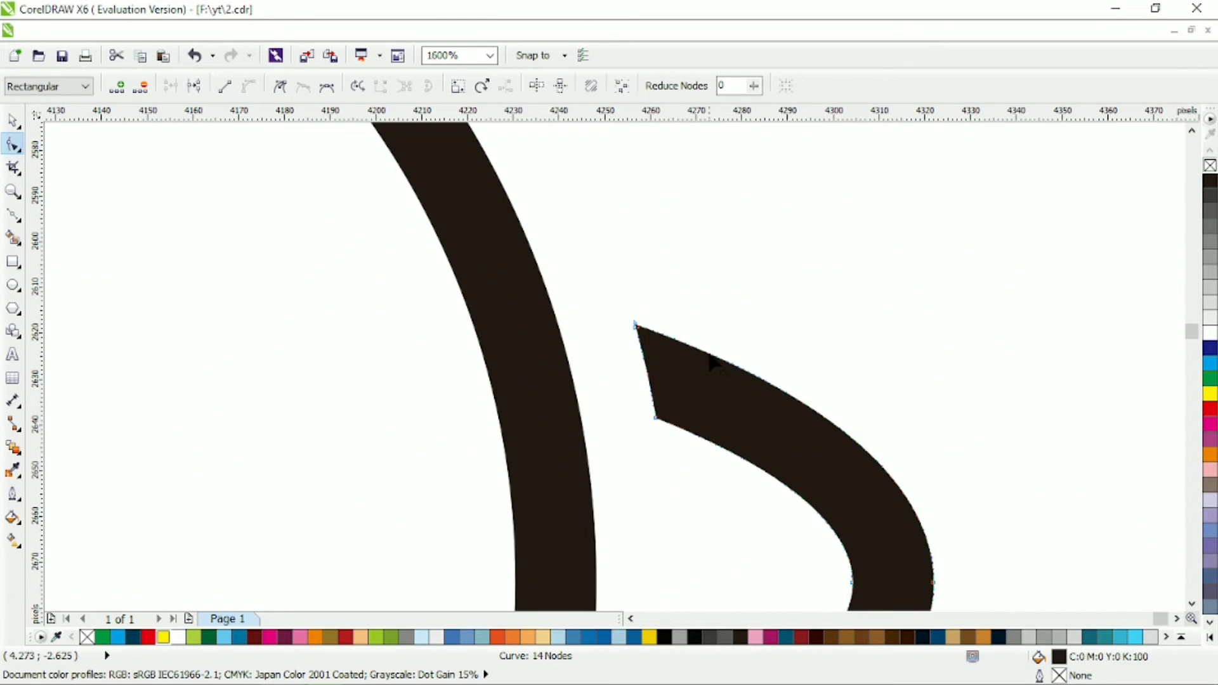
pyautogui.doubleClick(708, 354)
pyautogui.doubleClick(686, 430)
pyautogui.moveTo(593, 295); pyautogui.dragTo(657, 437)
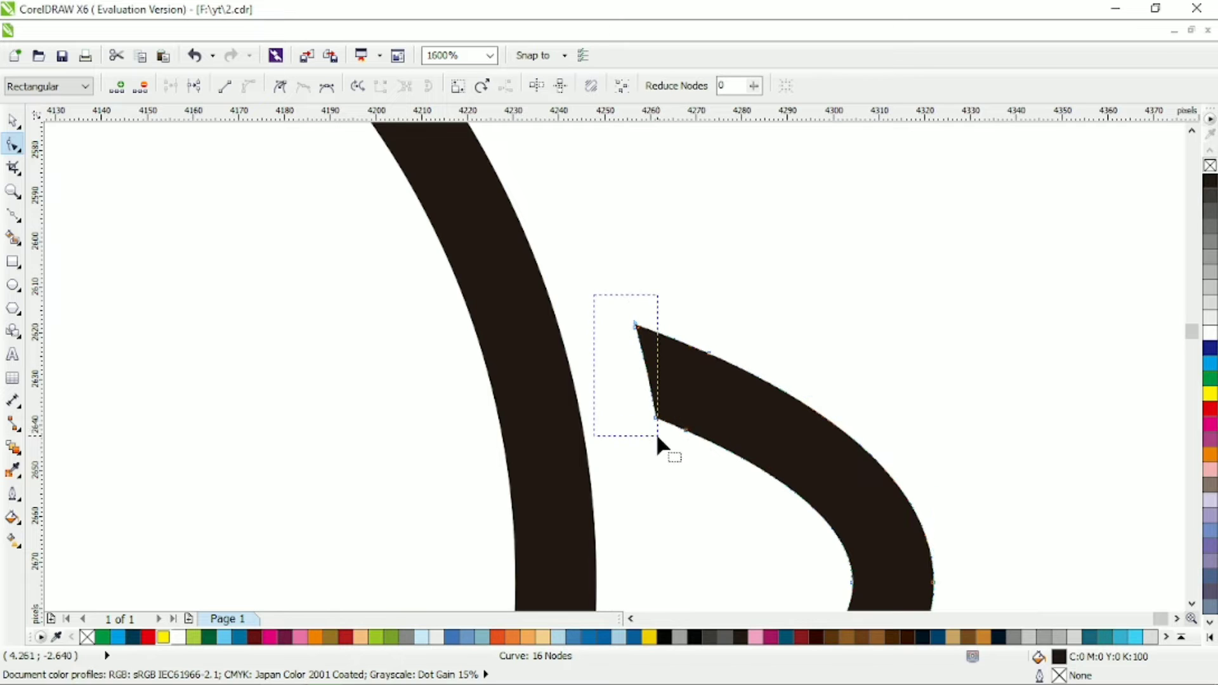
pyautogui.press('Delete')
pyautogui.moveTo(677, 299); pyautogui.dragTo(733, 394)
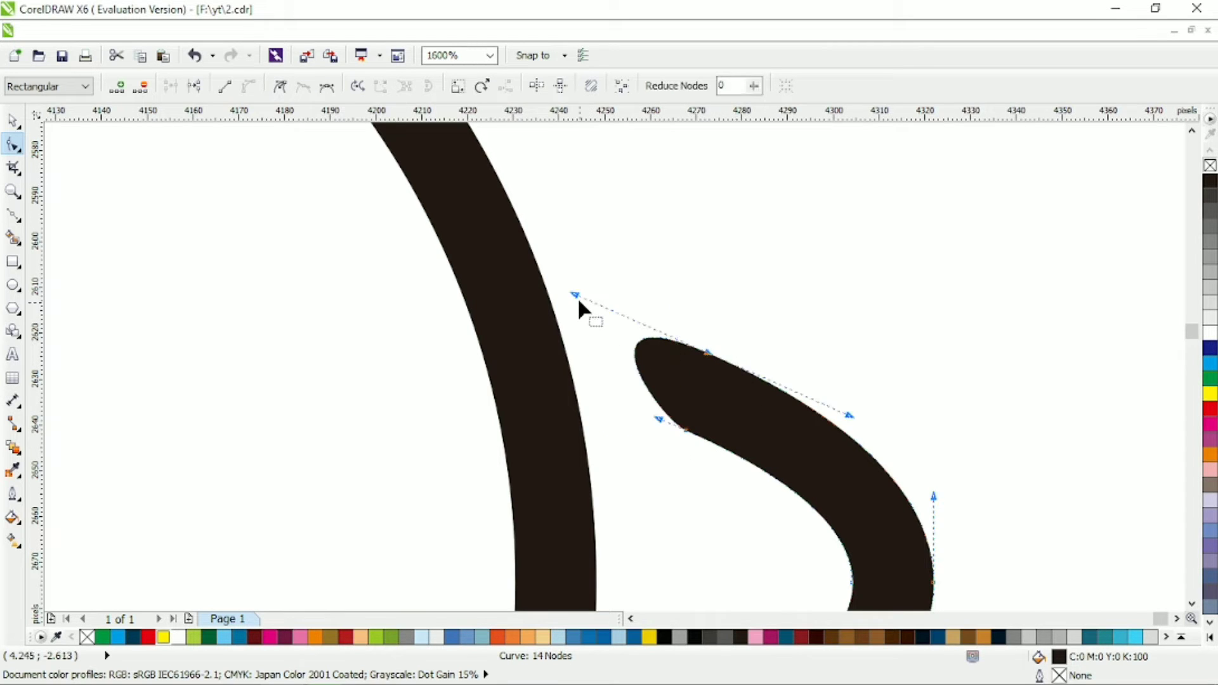
pyautogui.moveTo(577, 298); pyautogui.dragTo(623, 317)
pyautogui.moveTo(658, 420); pyautogui.dragTo(610, 400)
pyautogui.moveTo(620, 319); pyautogui.dragTo(658, 337)
# - Add nodes just above both cut ends of the upper planet outline and delete the corner nodes at the ends
pyautogui.scroll(-3, 658, 337)
pyautogui.scroll(1, 569, 419)
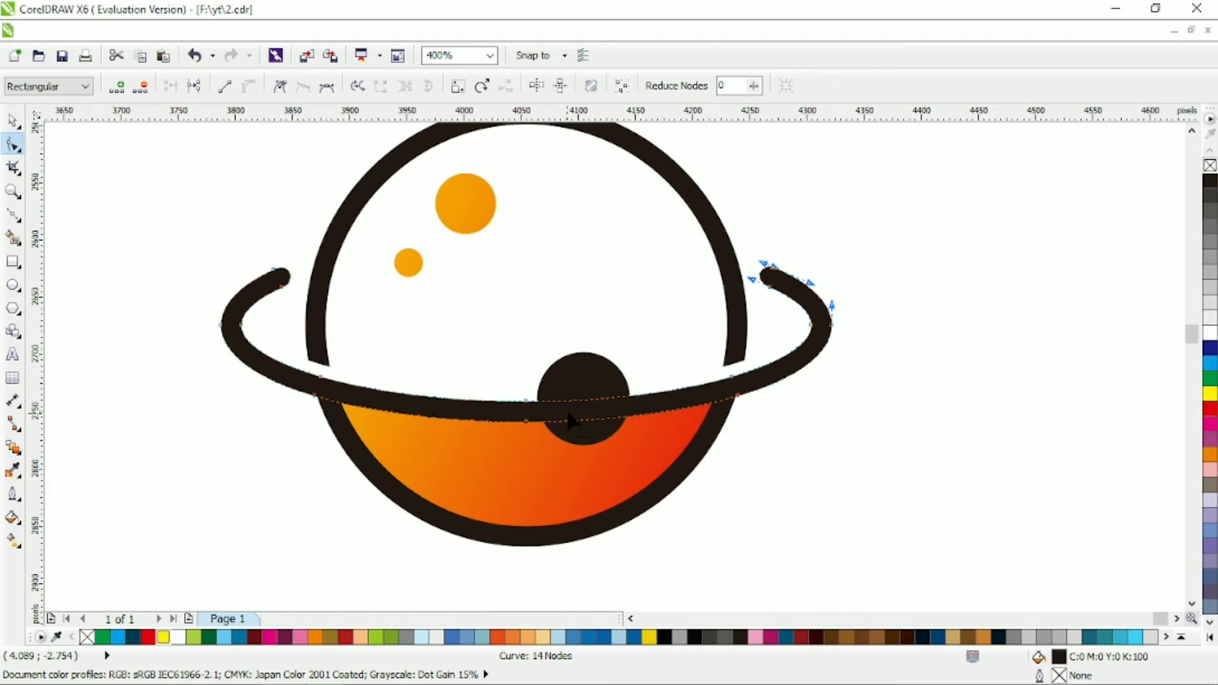
pyautogui.scroll(1, 334, 355)
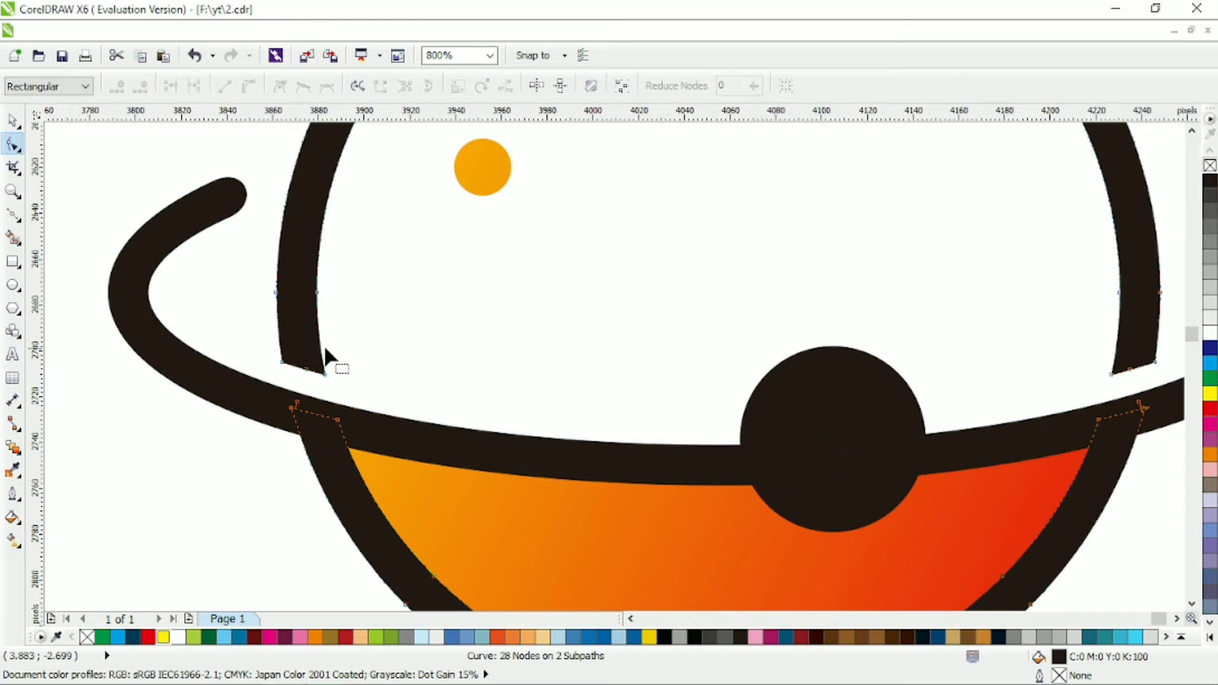
pyautogui.doubleClick(319, 341)
pyautogui.doubleClick(279, 340)
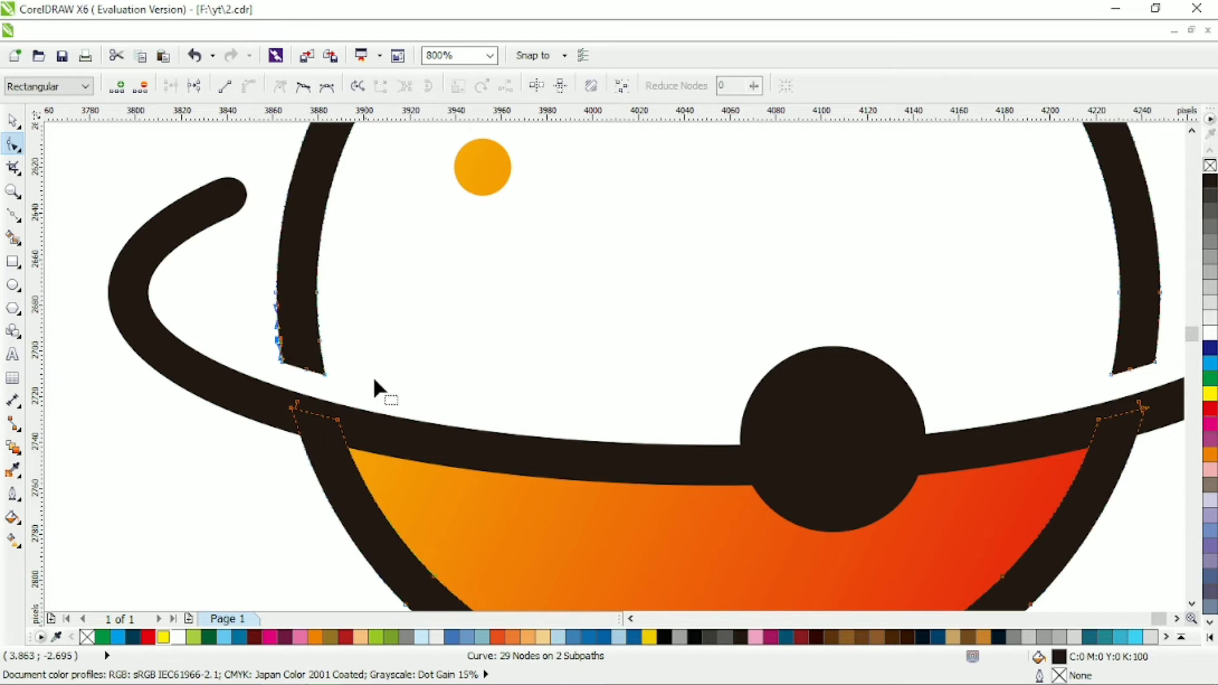
pyautogui.hotkey('ctrl', 'a')
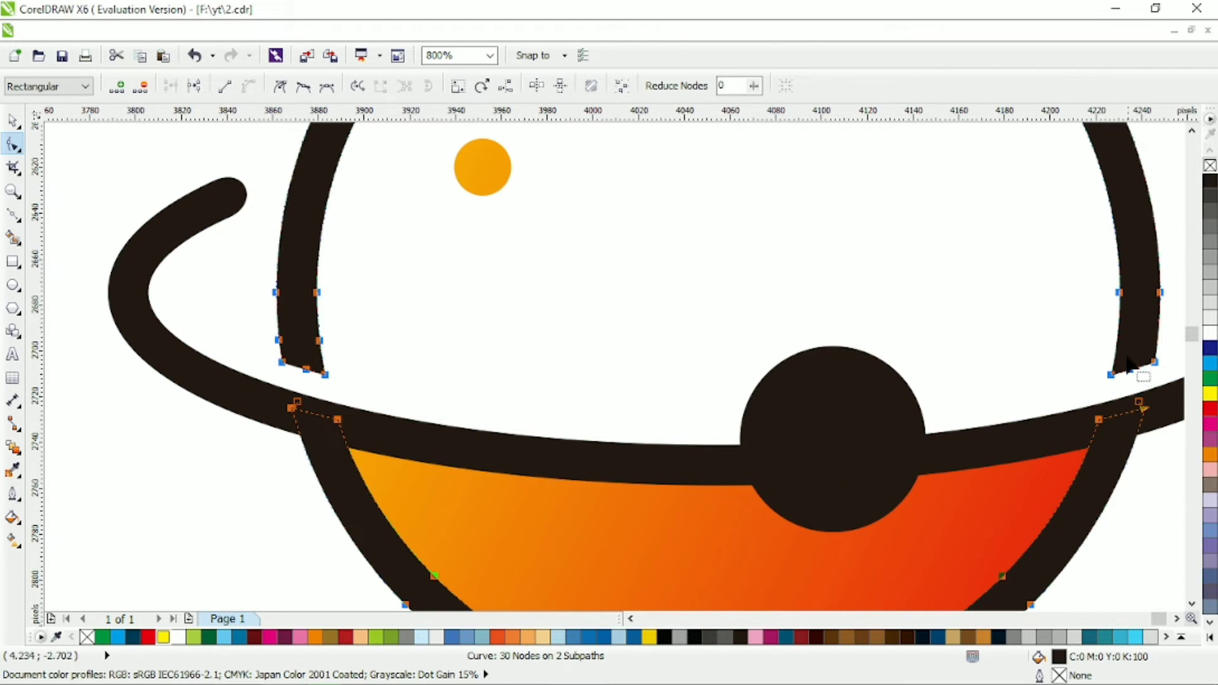
pyautogui.doubleClick(1117, 345)
pyautogui.doubleClick(1157, 336)
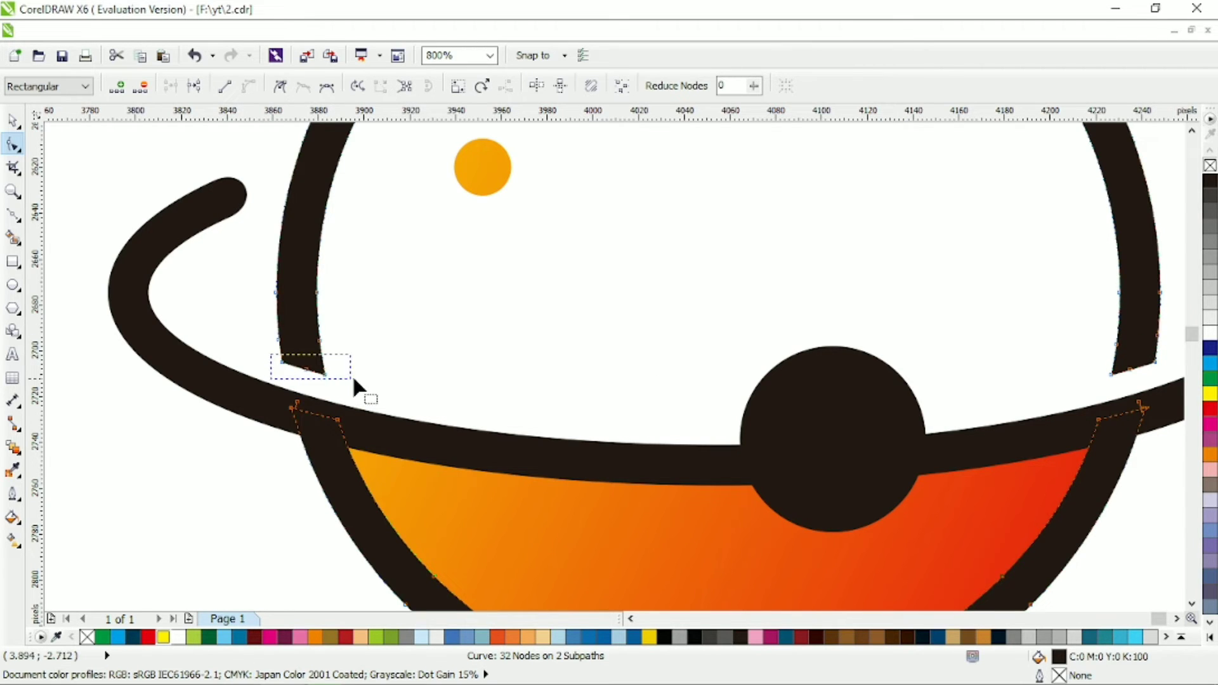
pyautogui.moveTo(272, 355); pyautogui.dragTo(353, 379)
pyautogui.press('Delete')
pyautogui.moveTo(1091, 345); pyautogui.dragTo(1166, 378)
pyautogui.press('Delete')
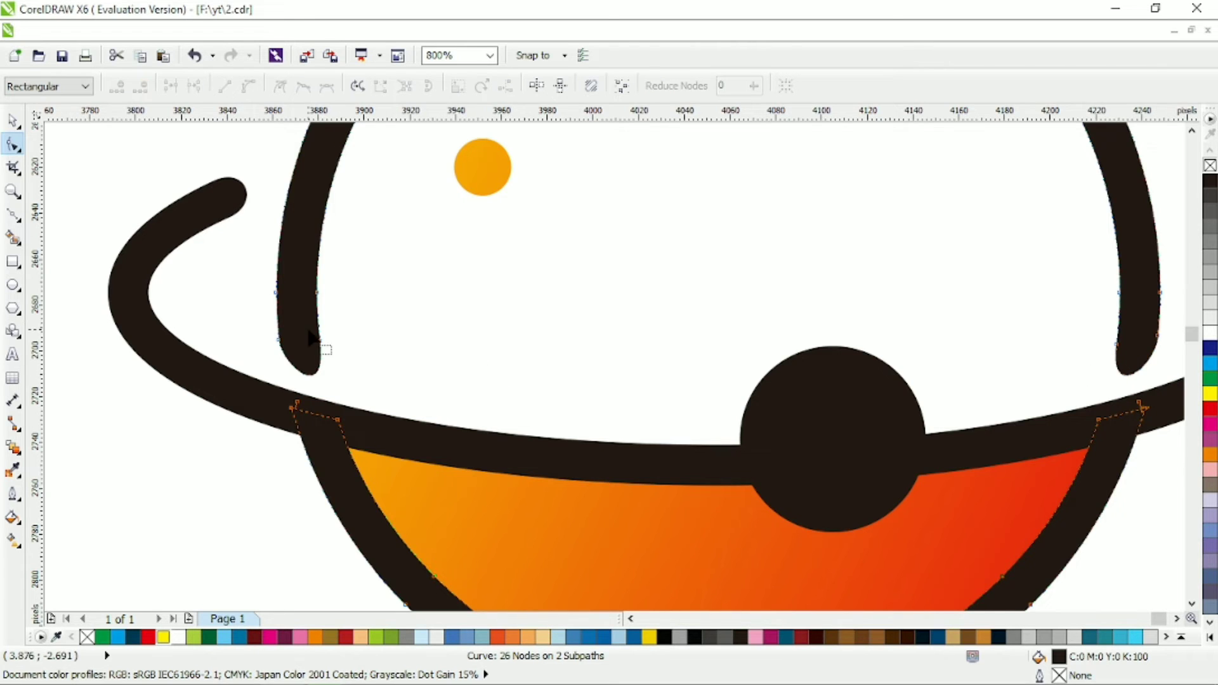
# - Adjust the curve handles at the left end of the upper planet outline to form a smooth round cap
pyautogui.scroll(1, 307, 329)
pyautogui.click(334, 353)
pyautogui.moveTo(350, 480); pyautogui.dragTo(343, 430)
pyautogui.moveTo(257, 398); pyautogui.dragTo(260, 420)
pyautogui.scroll(-2, 281, 406)
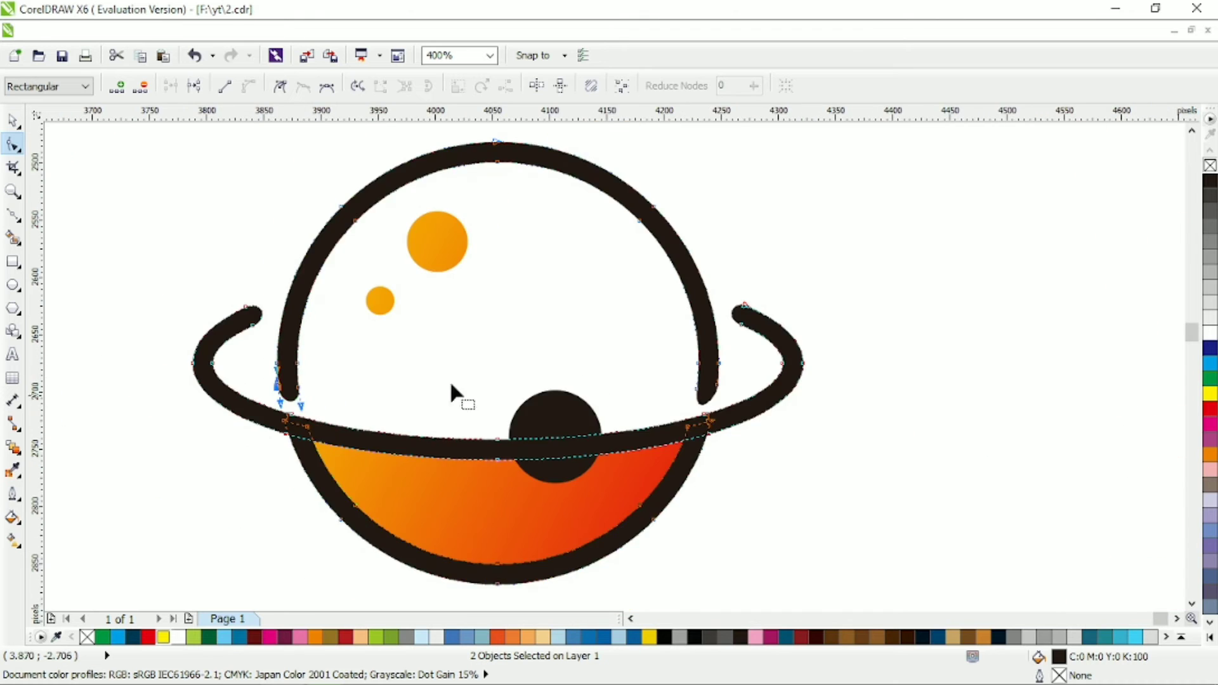
# - Shape the right end of the upper planet outline into an even round cap with its curve handles
pyautogui.scroll(2, 721, 401)
pyautogui.click(724, 454)
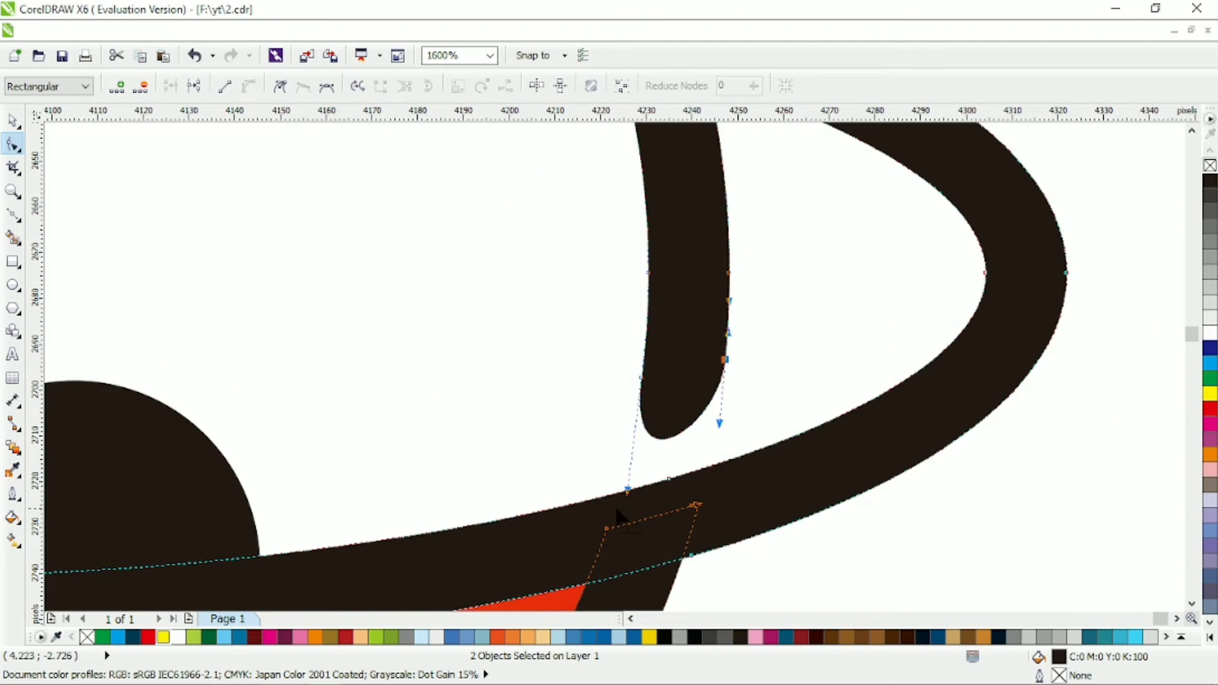
pyautogui.moveTo(628, 491); pyautogui.dragTo(632, 450)
pyautogui.moveTo(719, 424); pyautogui.dragTo(717, 446)
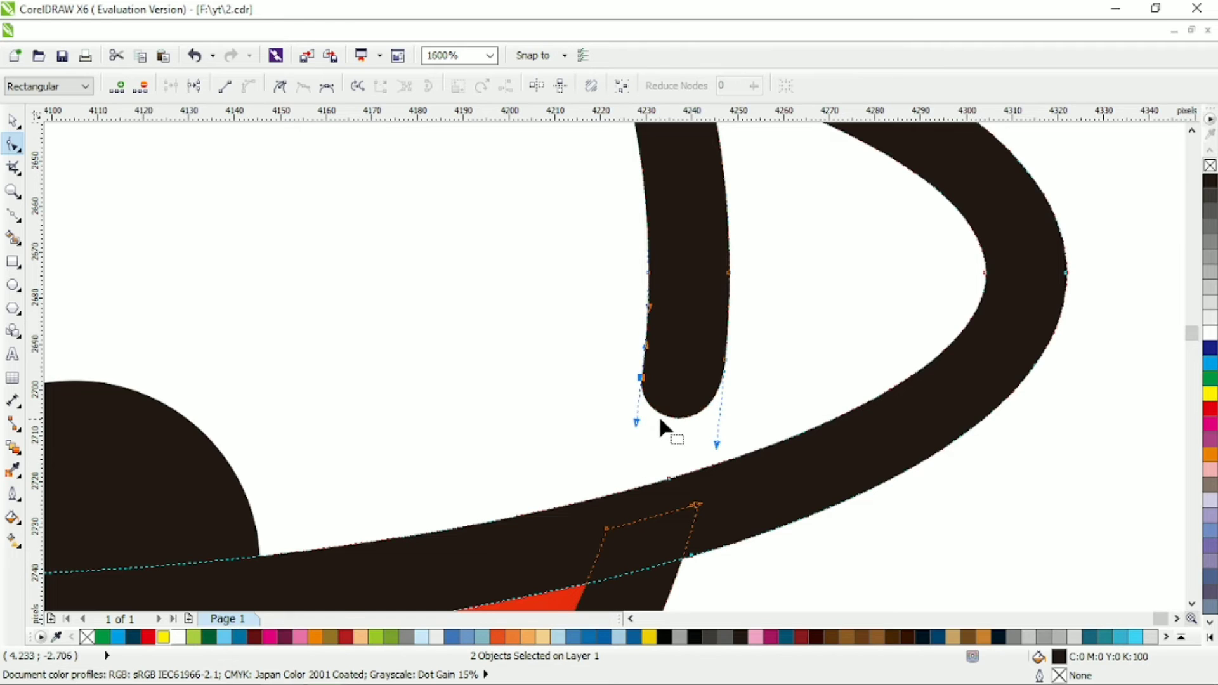
pyautogui.scroll(-2, 659, 417)
pyautogui.press('space')
pyautogui.click(236, 191)
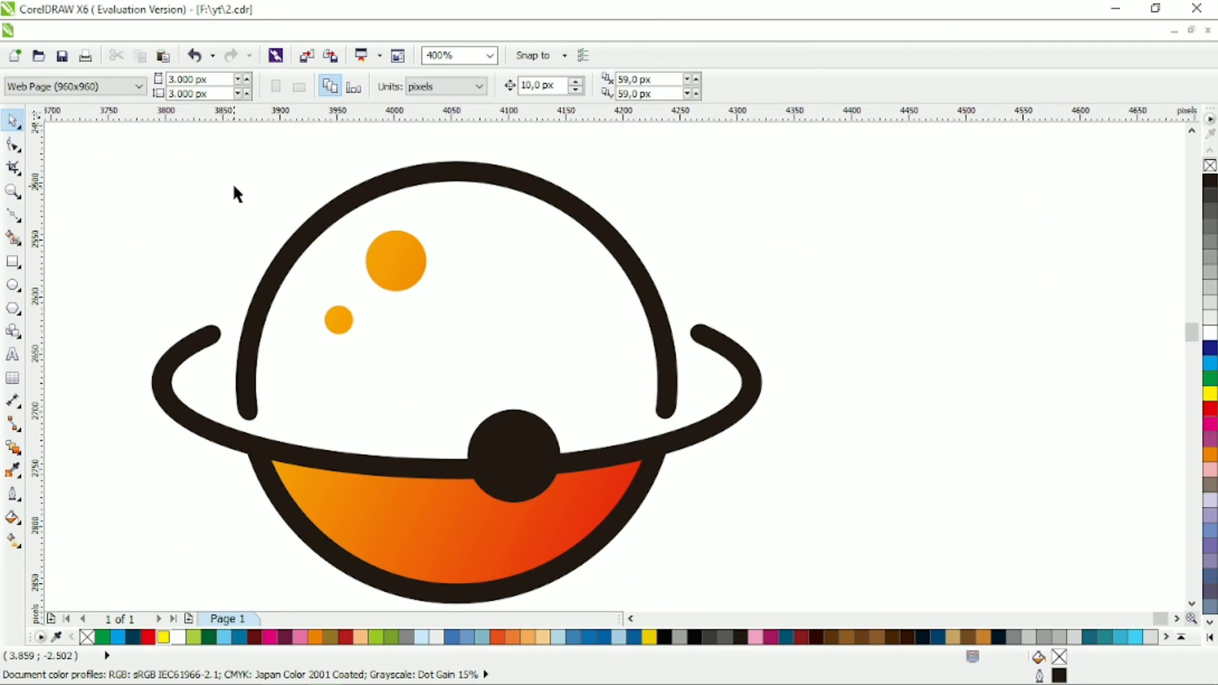
# - Recolor the planet outline, the ring and the large crater circle dark maroon
pyautogui.click(279, 262)
pyautogui.keyDown('shift'); pyautogui.click(200, 335); pyautogui.keyUp('shift')
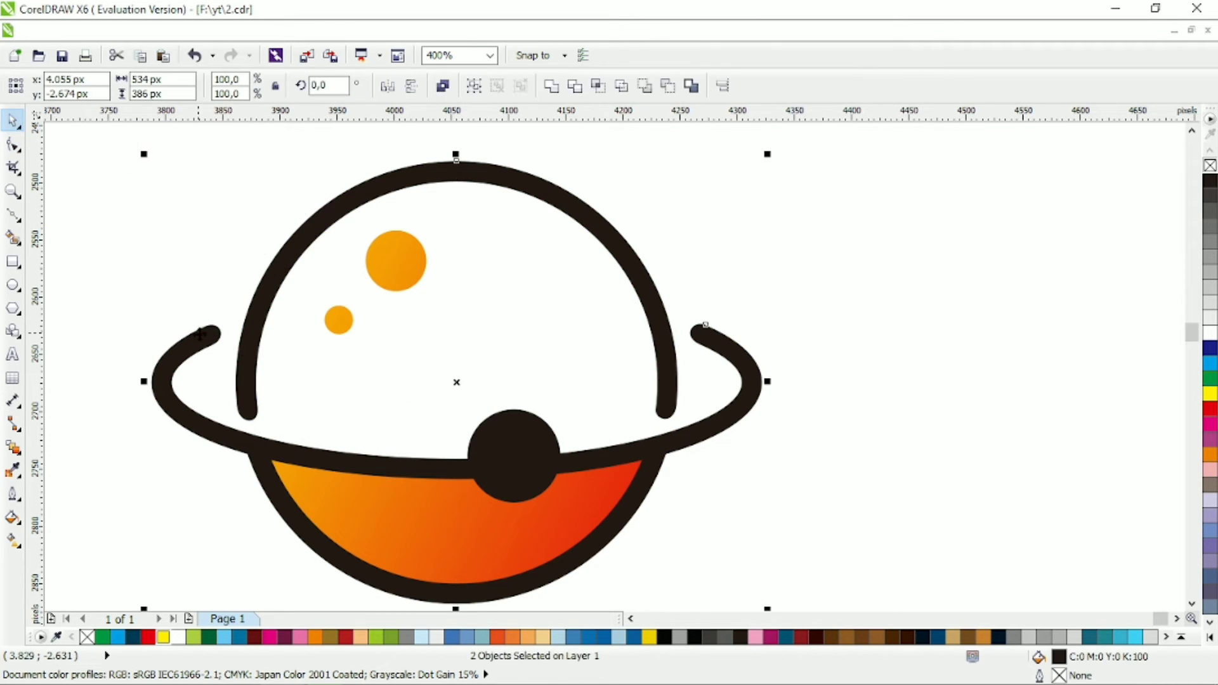
pyautogui.keyDown('shift'); pyautogui.click(502, 419); pyautogui.keyUp('shift')
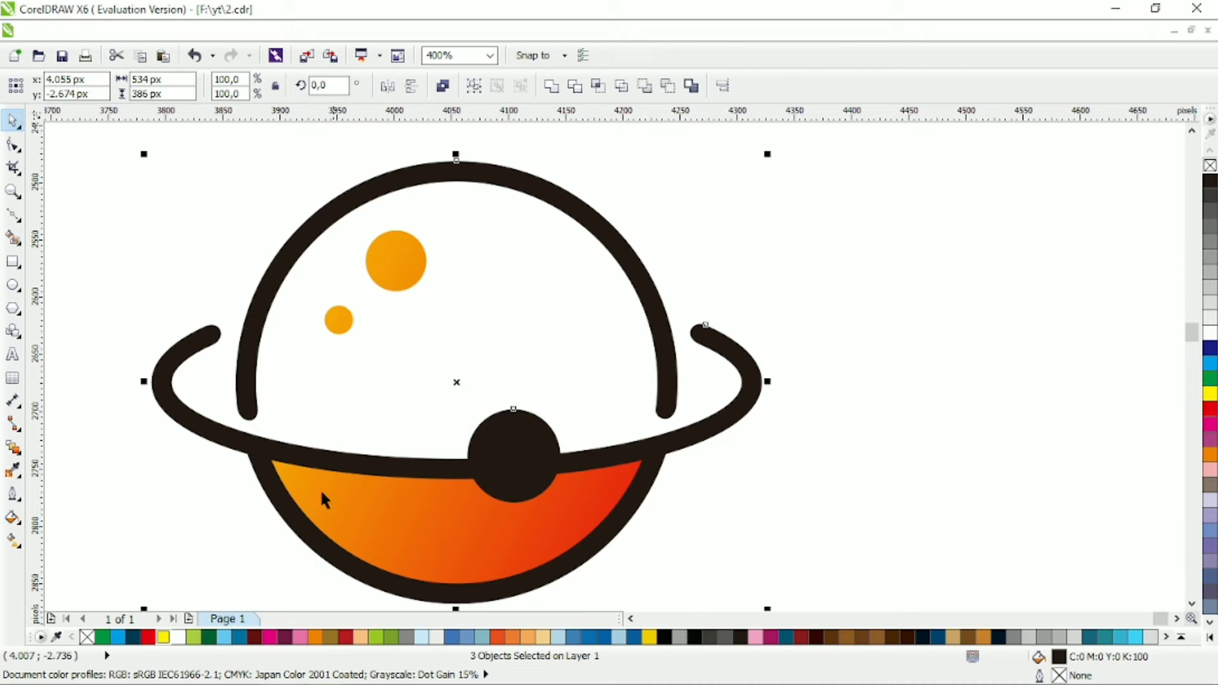
pyautogui.click(255, 637)
pyautogui.click(814, 375)
pyautogui.scroll(-2, 781, 349)
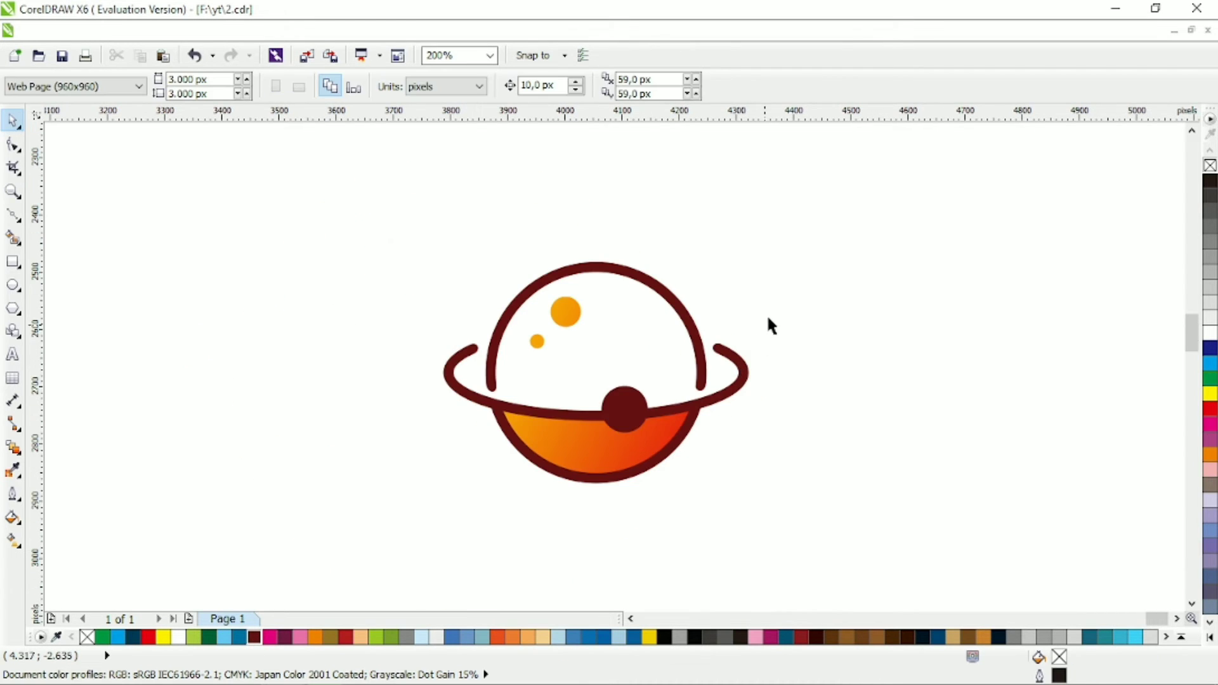
# - Rotate the entire planet icon clockwise to a rotation angle of about 345.2°
pyautogui.moveTo(766, 238); pyautogui.dragTo(340, 508)
pyautogui.click(630, 444)
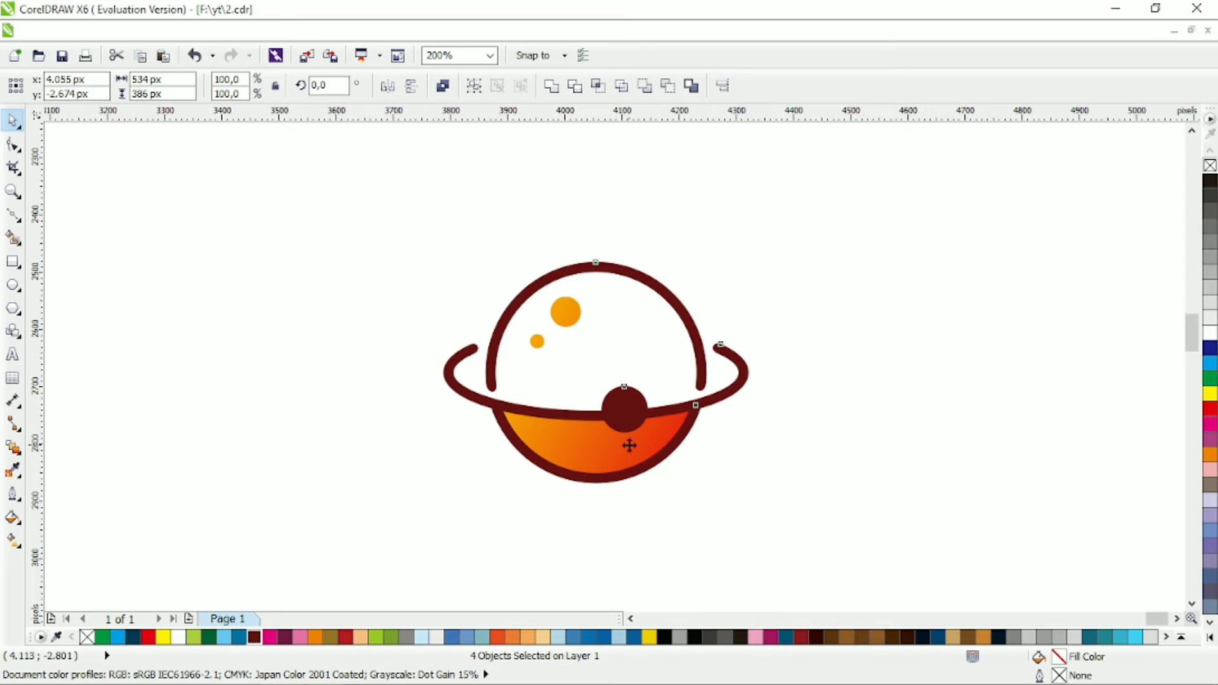
pyautogui.moveTo(754, 257); pyautogui.dragTo(762, 308)
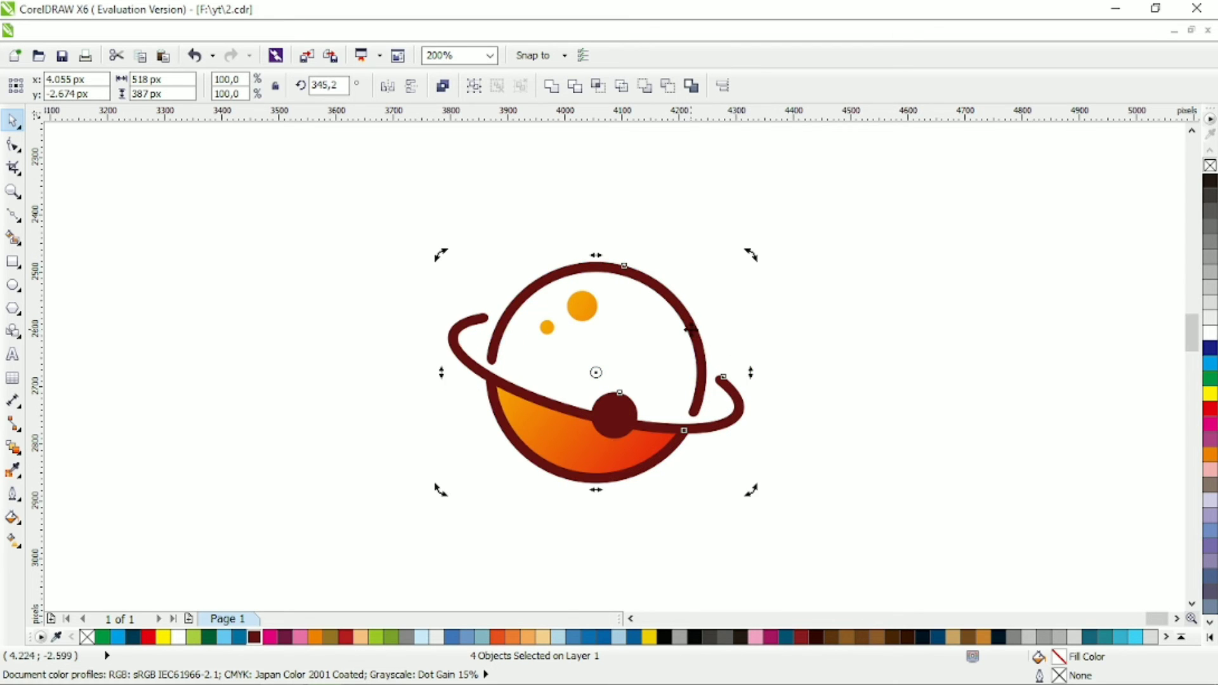
# - Undo the last change to the planet icon and deselect it
pyautogui.hotkey('ctrl', 'z')
pyautogui.click(813, 276)
pyautogui.scroll(-1, 747, 272)
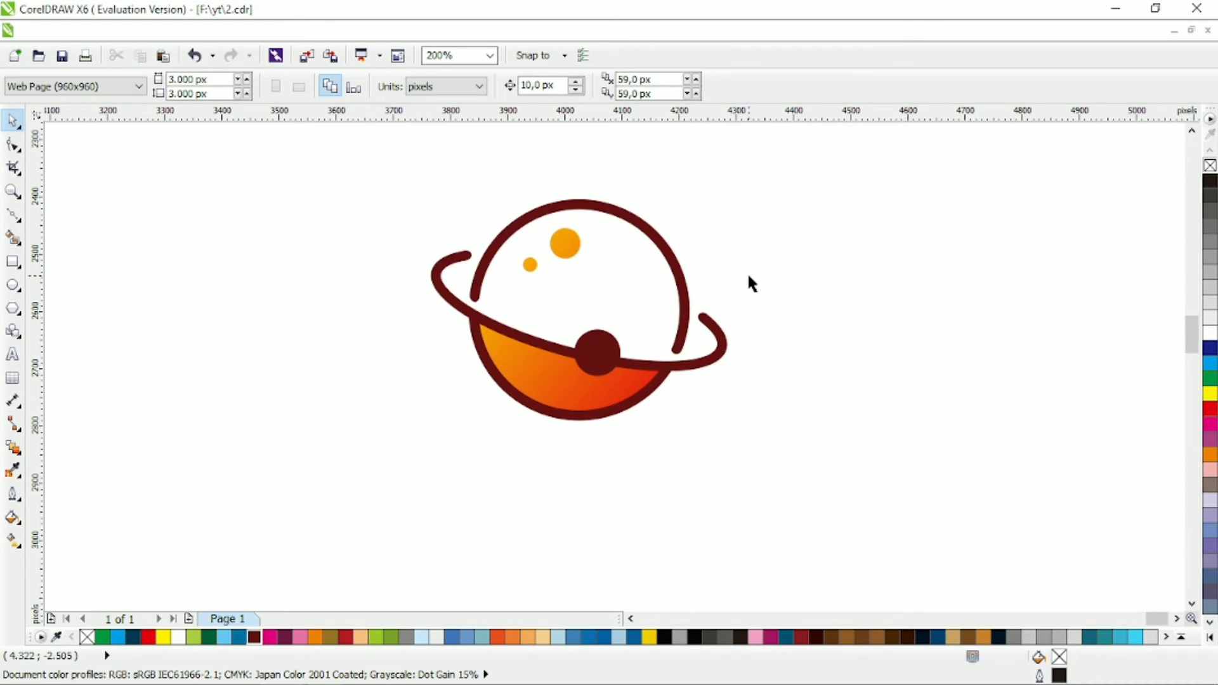
# - Add the artistic text PLANET below the planet icon
pyautogui.click(13, 354)
pyautogui.click(394, 463)
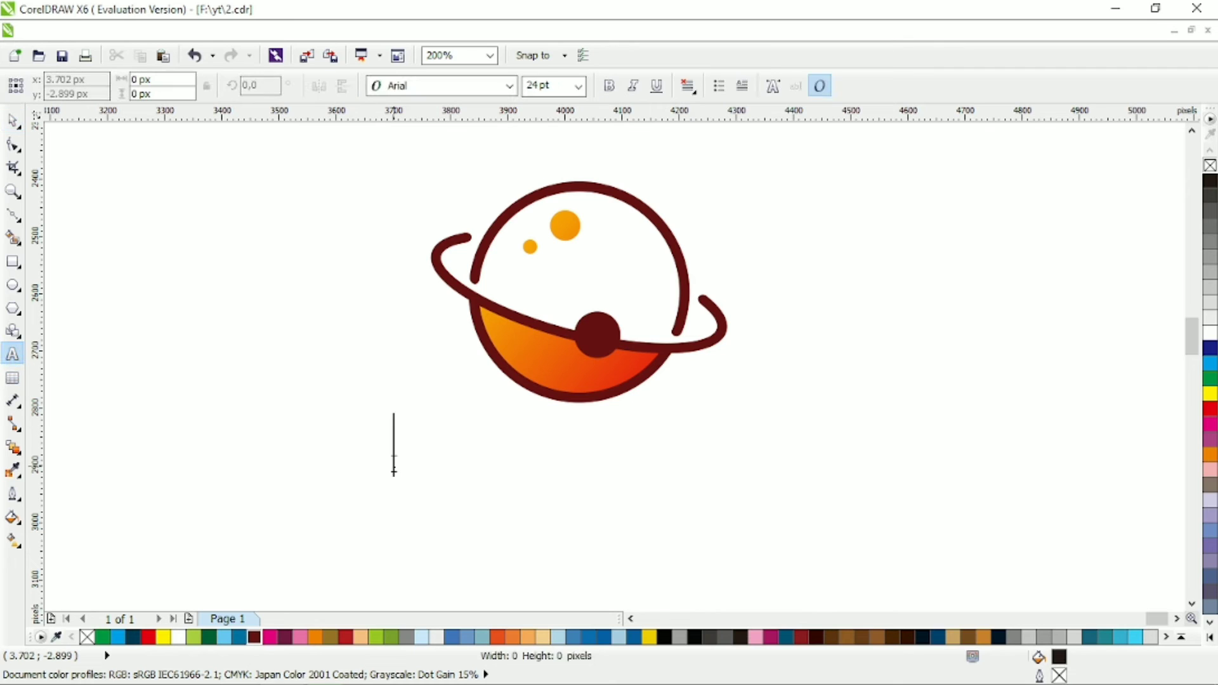
pyautogui.write('PLANE')
pyautogui.write('T')
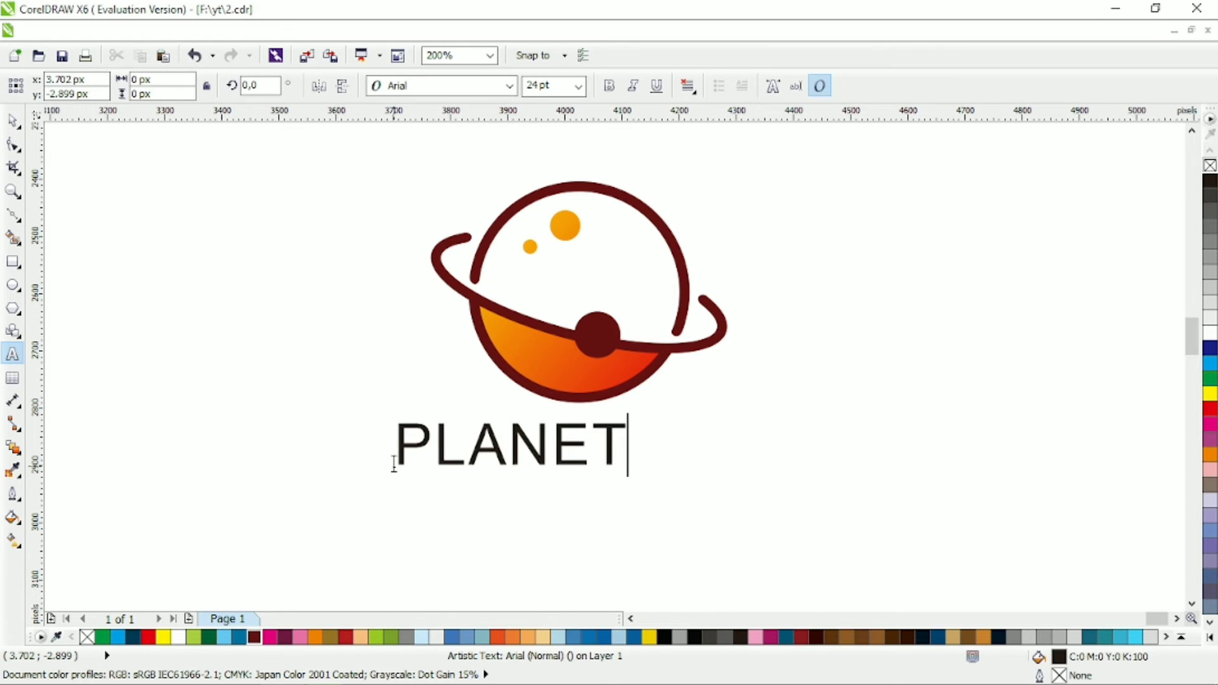
pyautogui.click(12, 120)
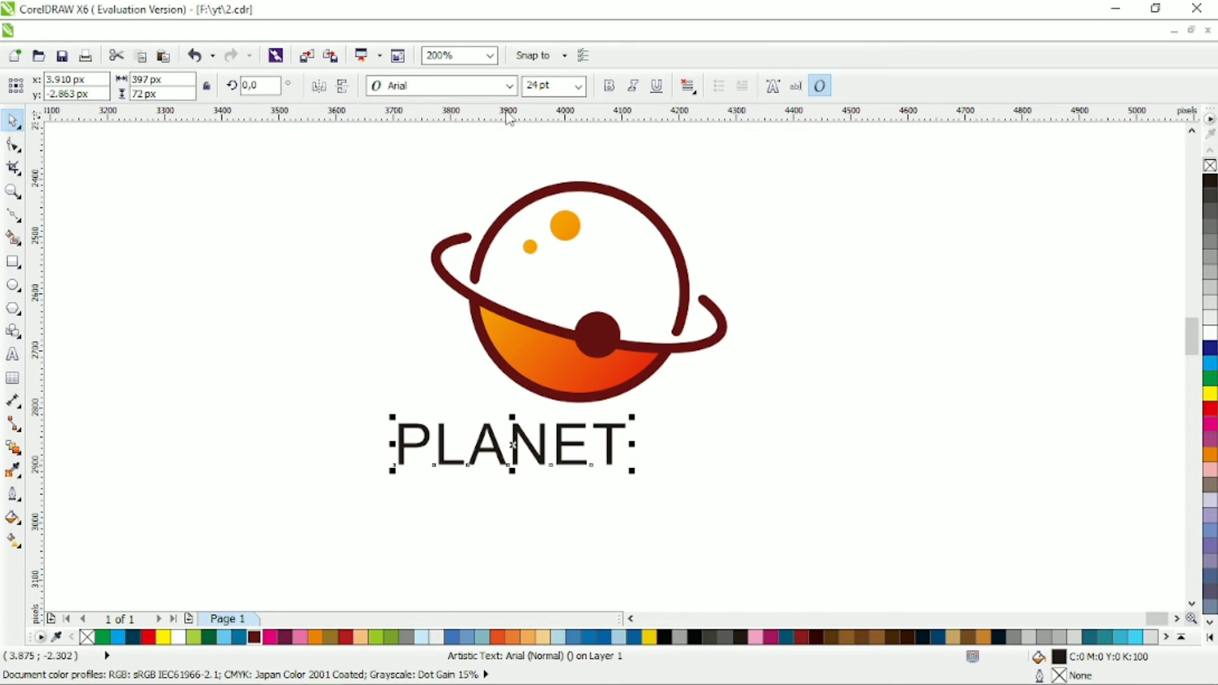
# - Set the PLANET text in bold Calibri at about 14.2 pt and spread its letters to a width of about 475 px
pyautogui.click(510, 86)
pyautogui.click(495, 123)
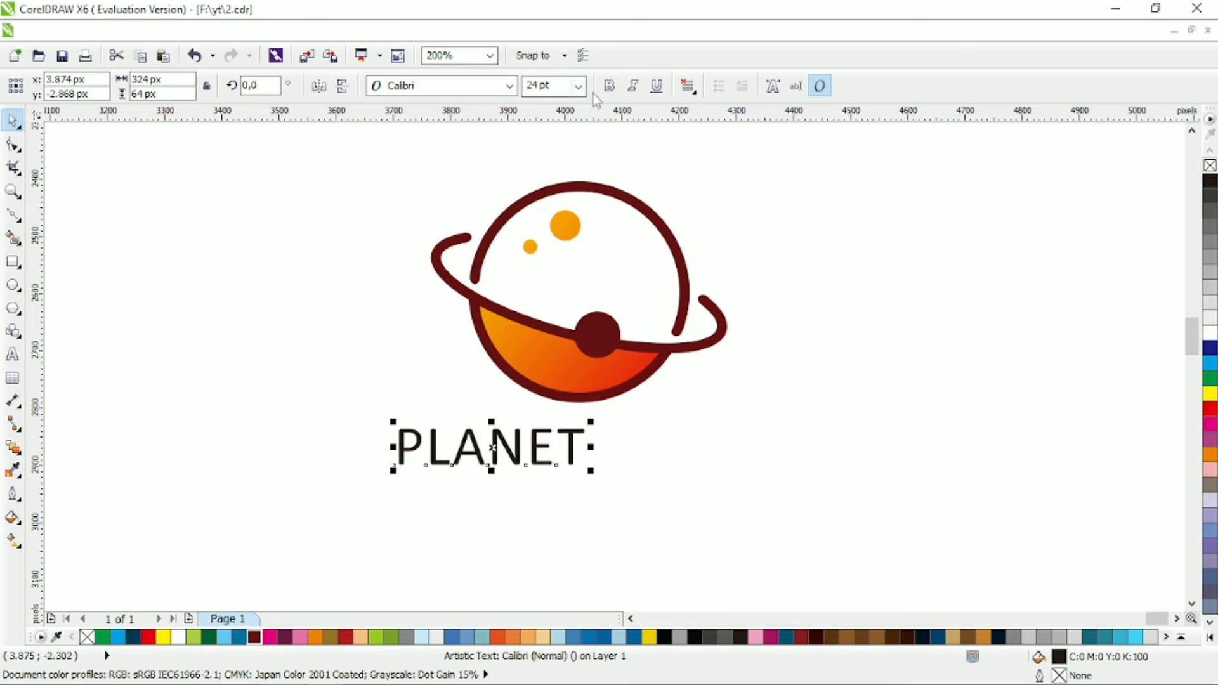
pyautogui.moveTo(595, 420); pyautogui.dragTo(677, 475)
pyautogui.click(14, 148)
pyautogui.click(13, 122)
# - Duplicate the PLANET text directly below itself and replace the copy's wording with LOGODESIGN
pyautogui.moveTo(510, 458); pyautogui.dragTo(511, 492)
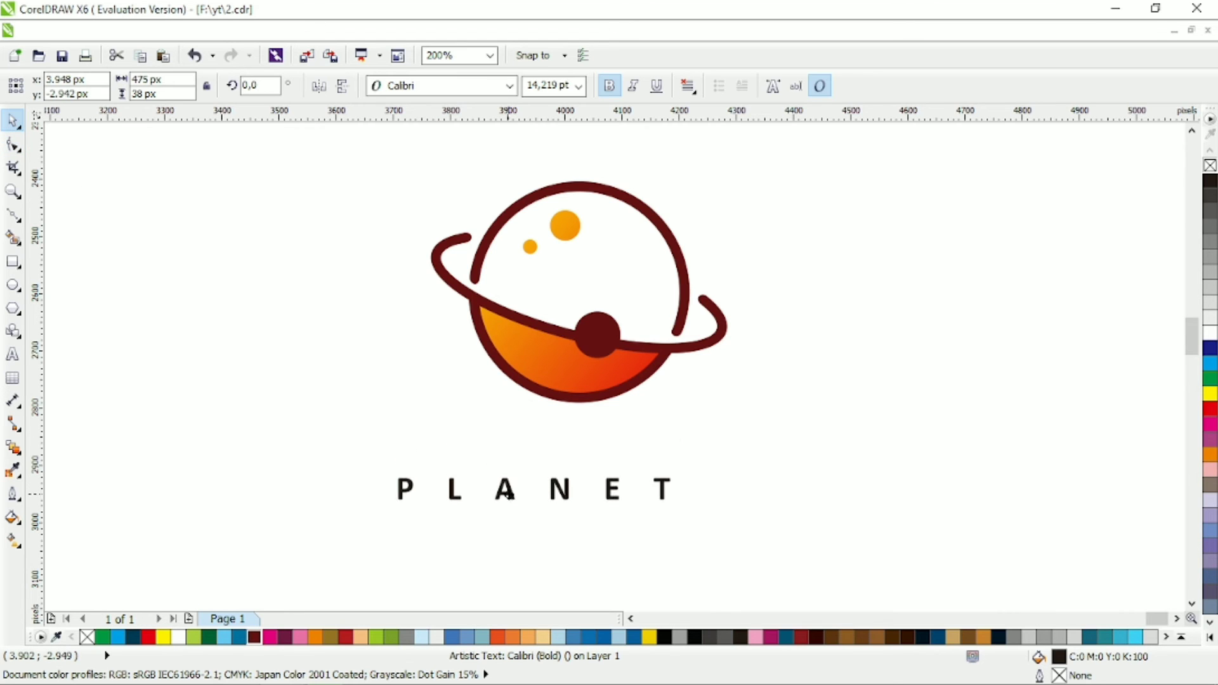
pyautogui.rightClick(511, 492)
pyautogui.click(501, 491)
pyautogui.doubleClick(500, 491)
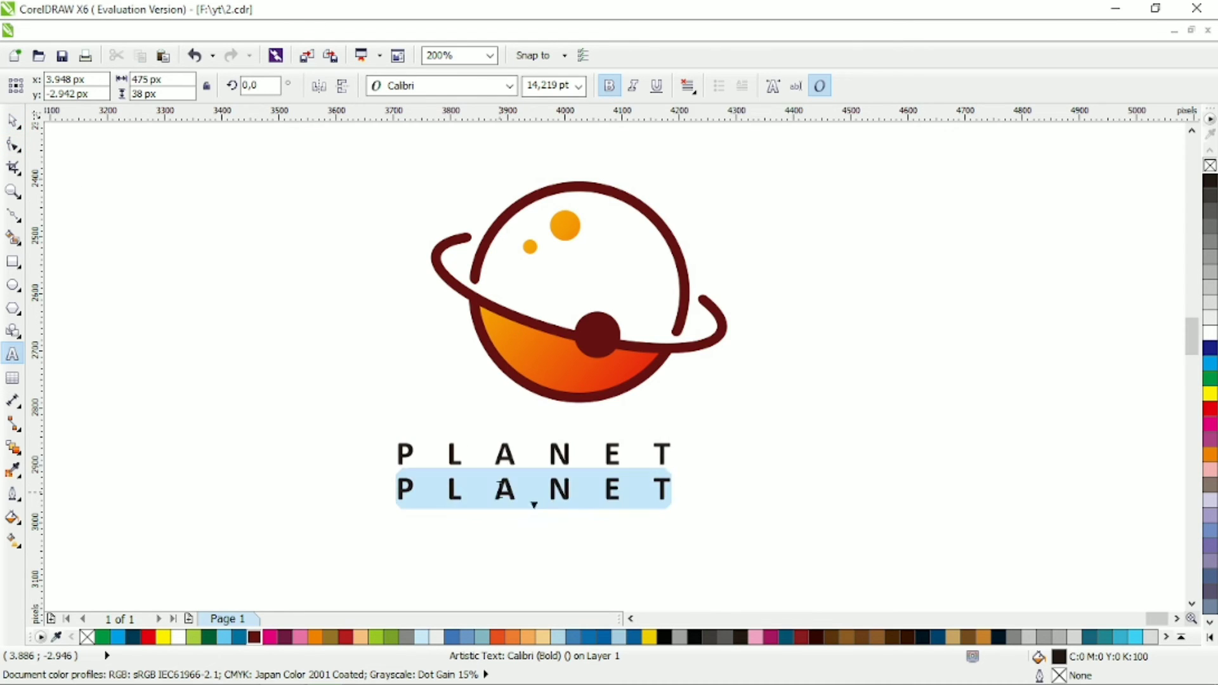
pyautogui.write('LOGODESIGN')
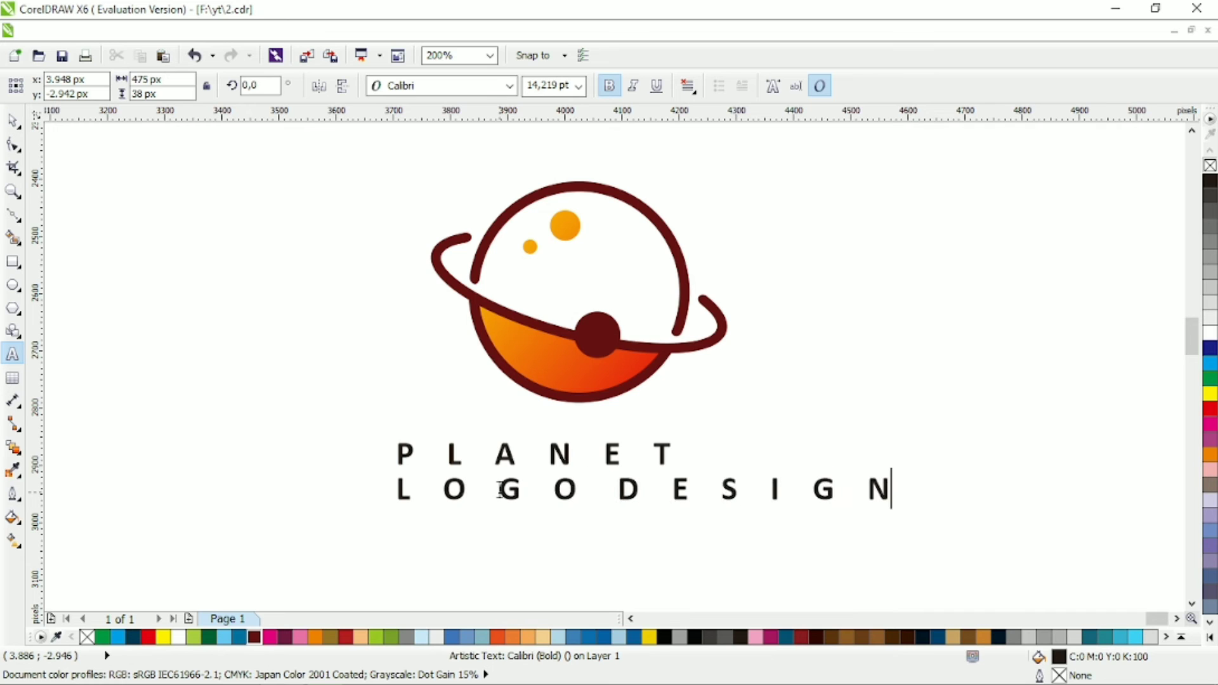
# - Scale the LOGODESIGN line down proportionally to about 4.3 pt, keeping its start in line with the PLANET text
pyautogui.click(13, 121)
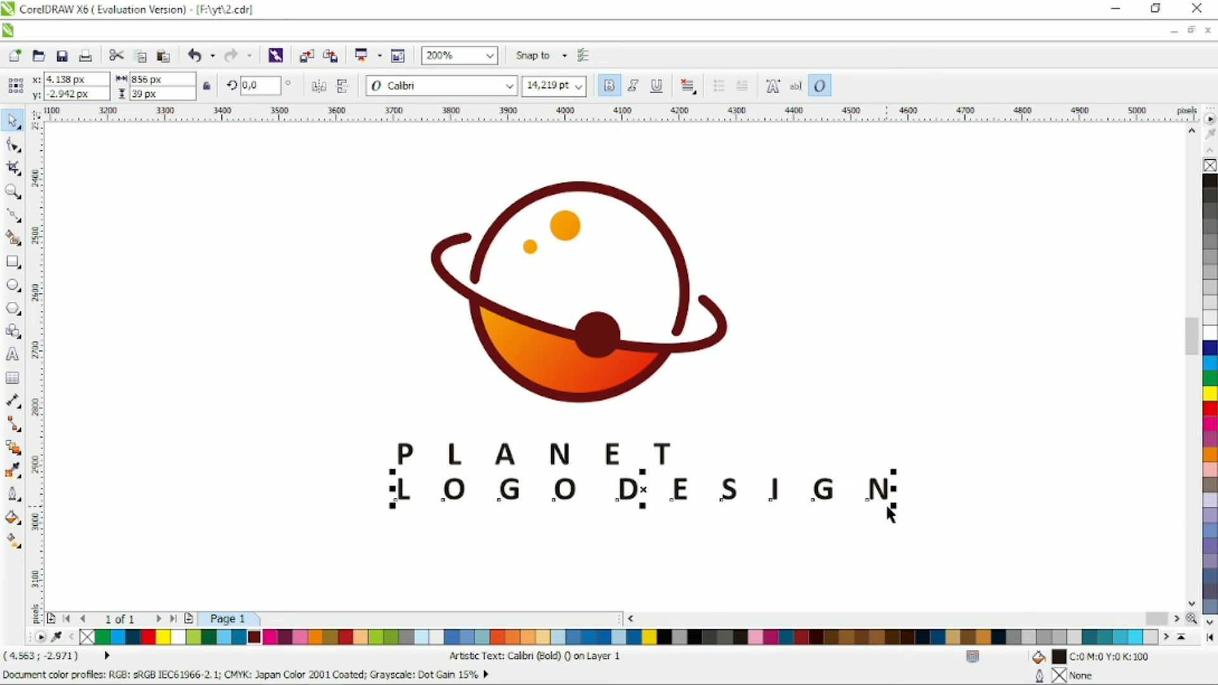
pyautogui.moveTo(891, 515); pyautogui.dragTo(557, 511)
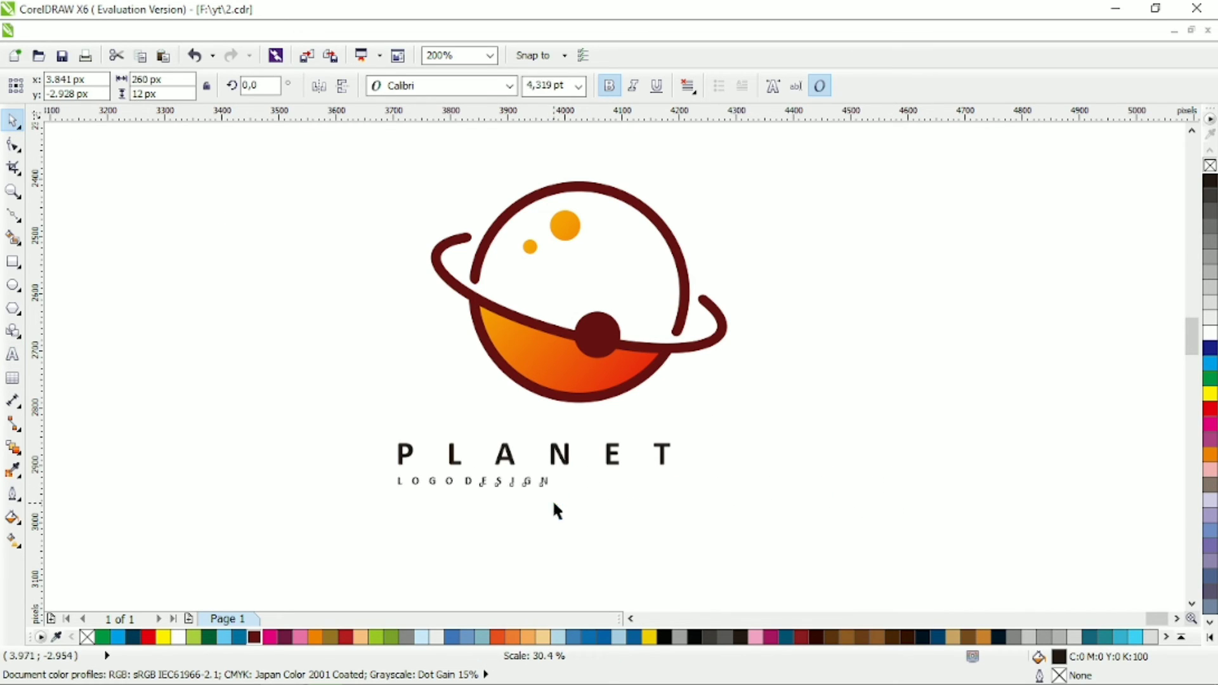
pyautogui.click(286, 155)
# - Group the planet icon's objects and align the icon and both text lines on a common vertical centre line
pyautogui.moveTo(280, 146); pyautogui.dragTo(829, 506)
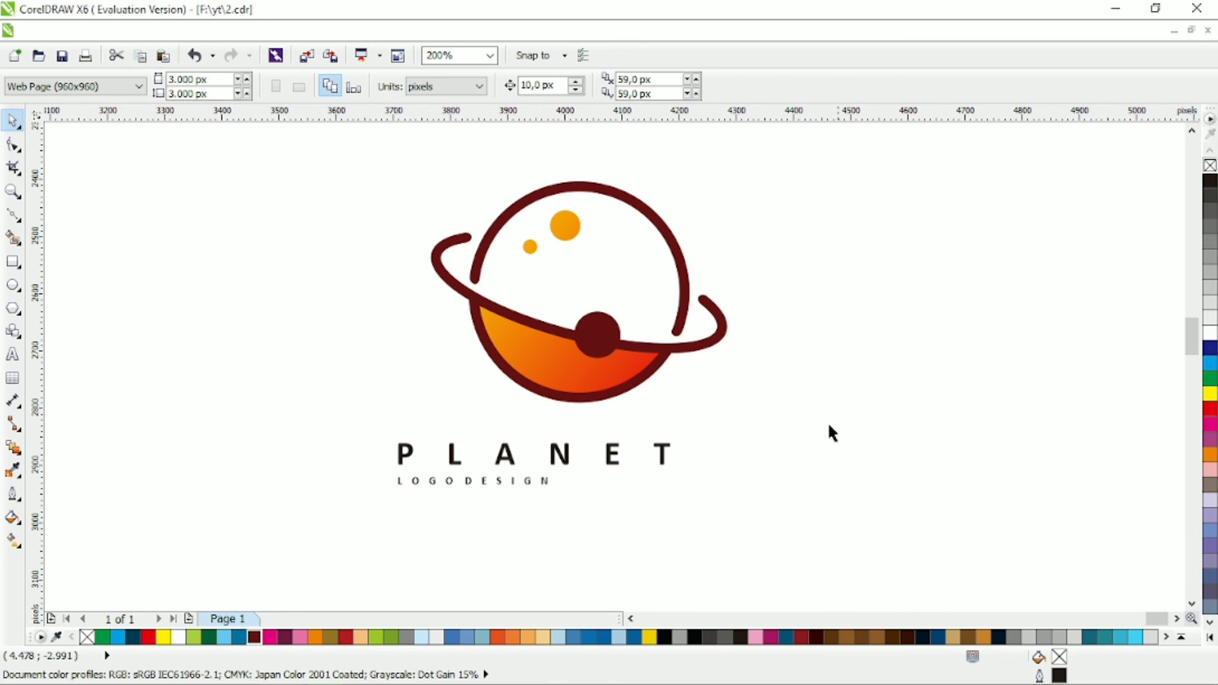
pyautogui.moveTo(806, 144); pyautogui.dragTo(336, 414)
pyautogui.click(475, 86)
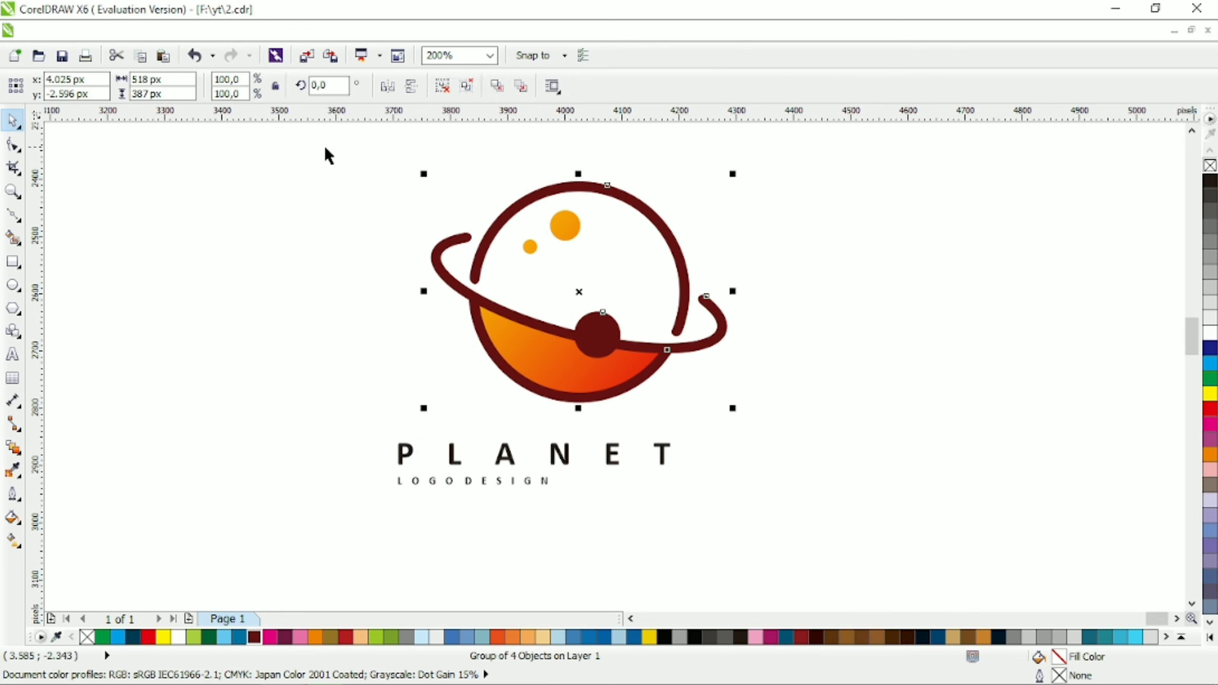
pyautogui.moveTo(311, 150); pyautogui.dragTo(806, 457)
pyautogui.press('c')
pyautogui.press('Escape')
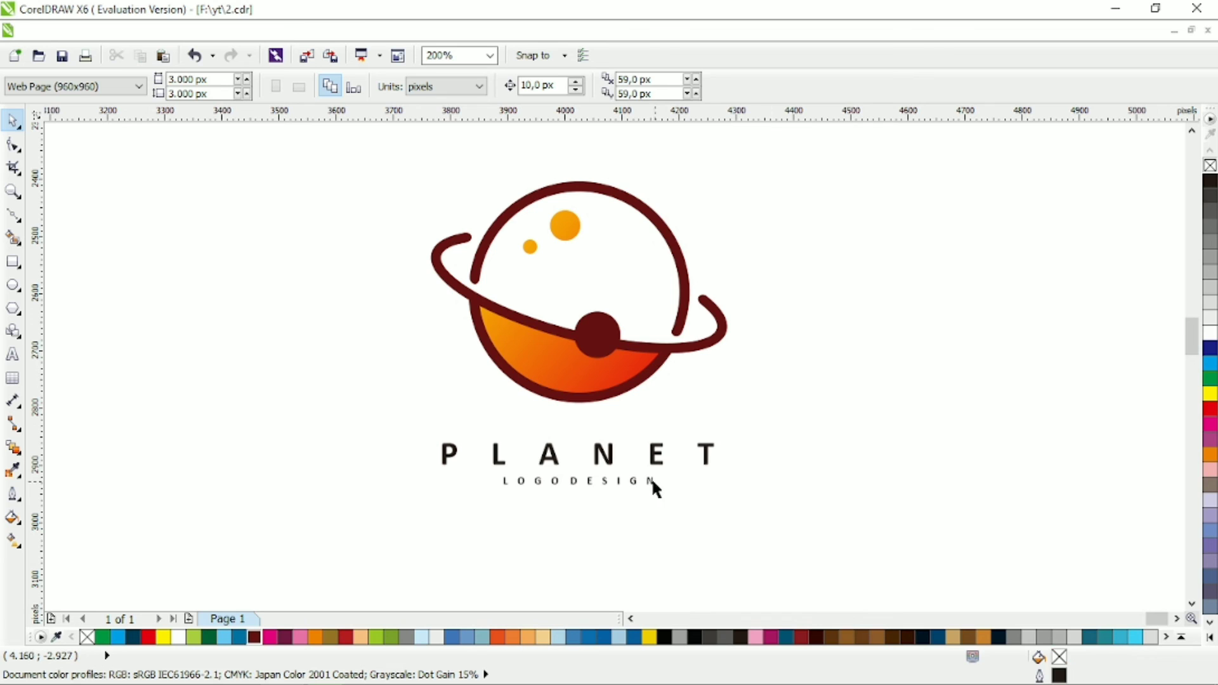
# - Set the LOGODESIGN text to center alignment and widen its letter spacing to a line width of about 344 px
pyautogui.click(652, 484)
pyautogui.click(687, 86)
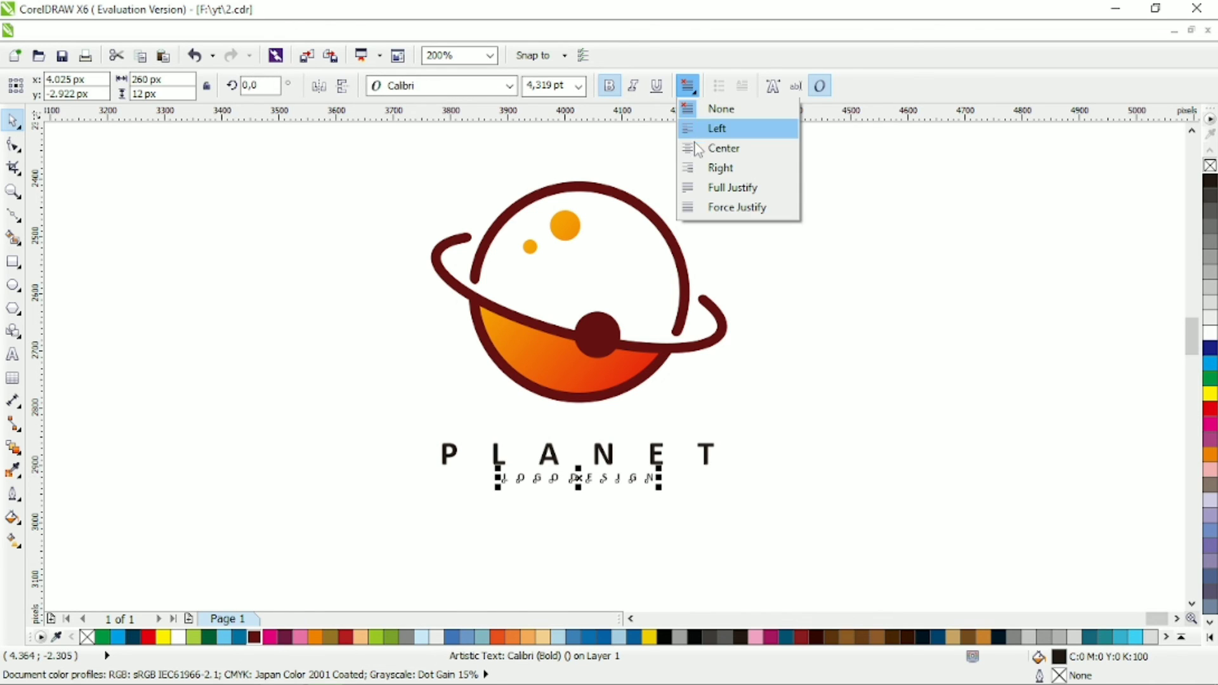
pyautogui.click(698, 148)
pyautogui.press('F10')
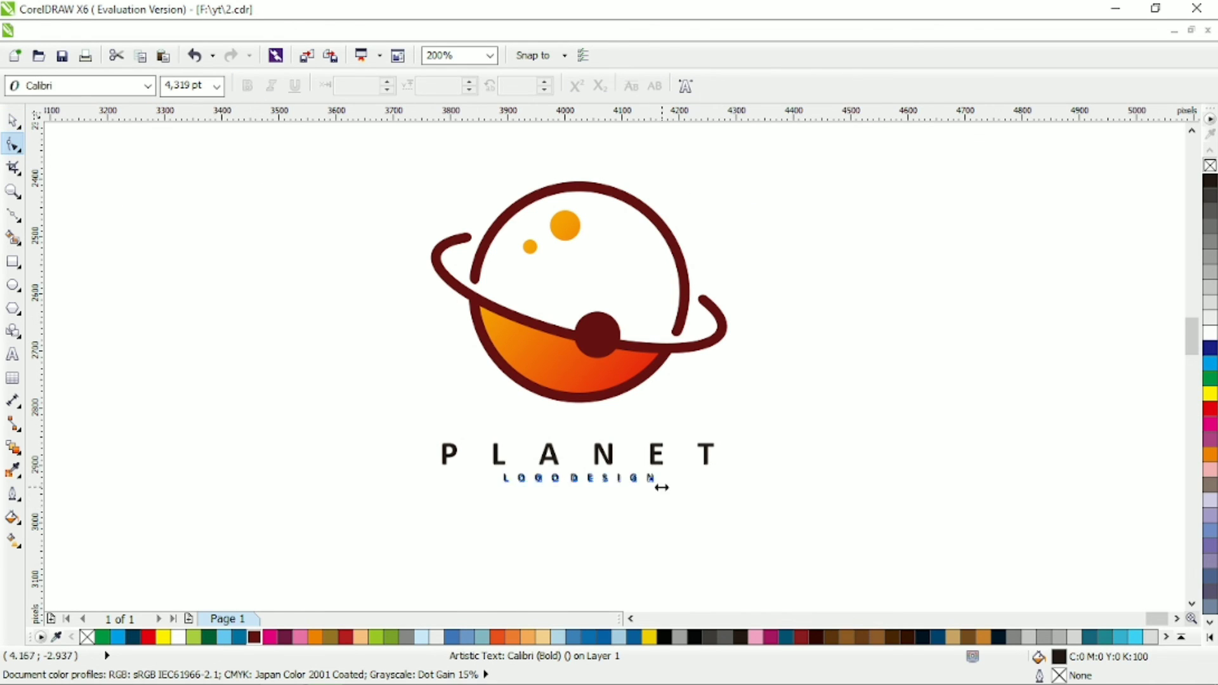
pyautogui.moveTo(661, 487); pyautogui.dragTo(710, 493)
pyautogui.click(13, 120)
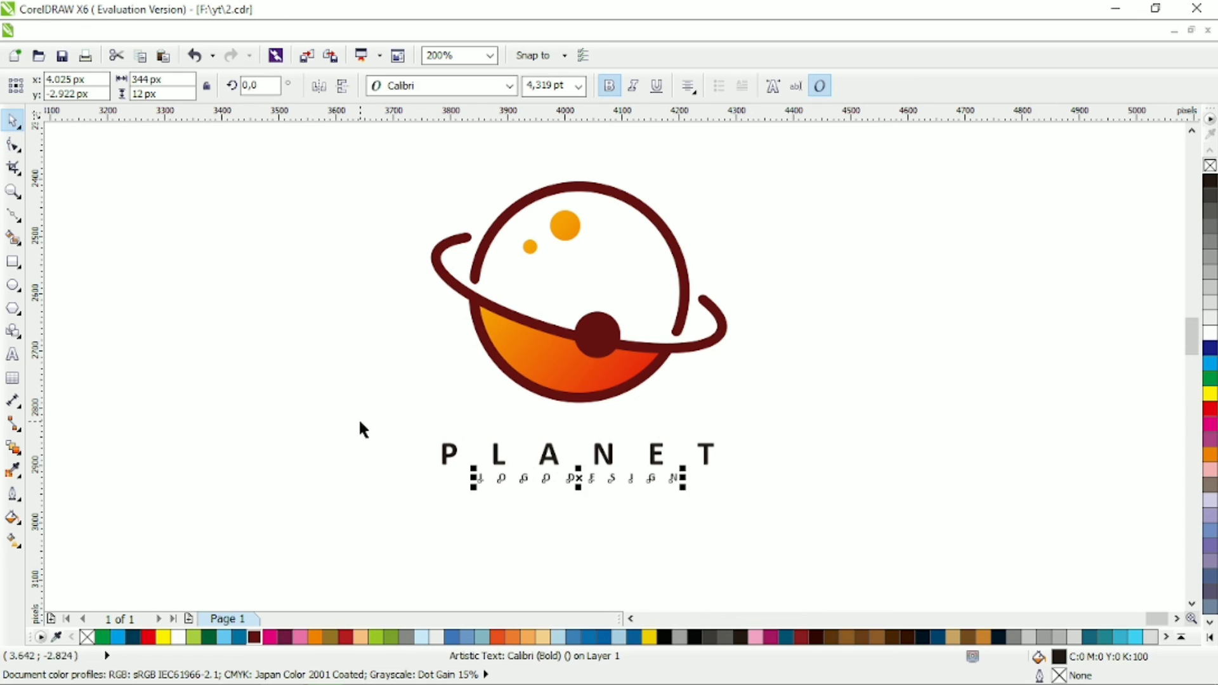
# - Recolor the PLANET and LOGODESIGN text lines dark maroon to match the icon's outlines
pyautogui.moveTo(359, 424); pyautogui.dragTo(785, 516)
pyautogui.click(253, 637)
pyautogui.click(930, 431)
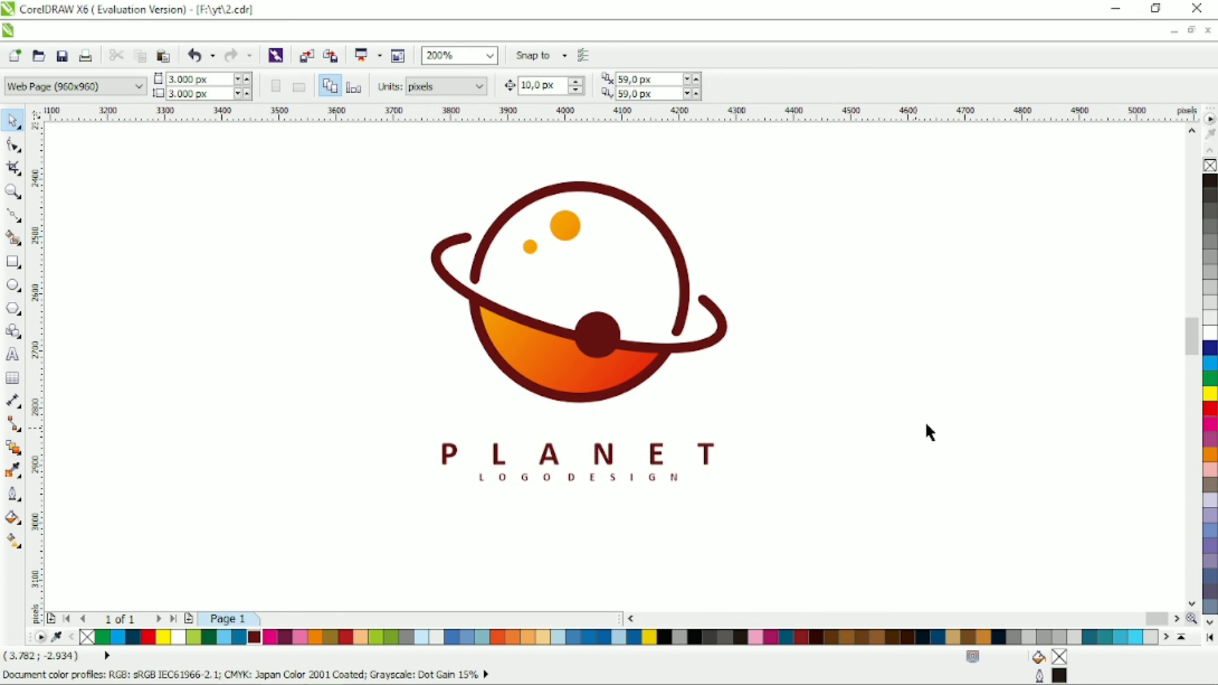
pyautogui.scroll(1, 930, 431)
pyautogui.press('alt')
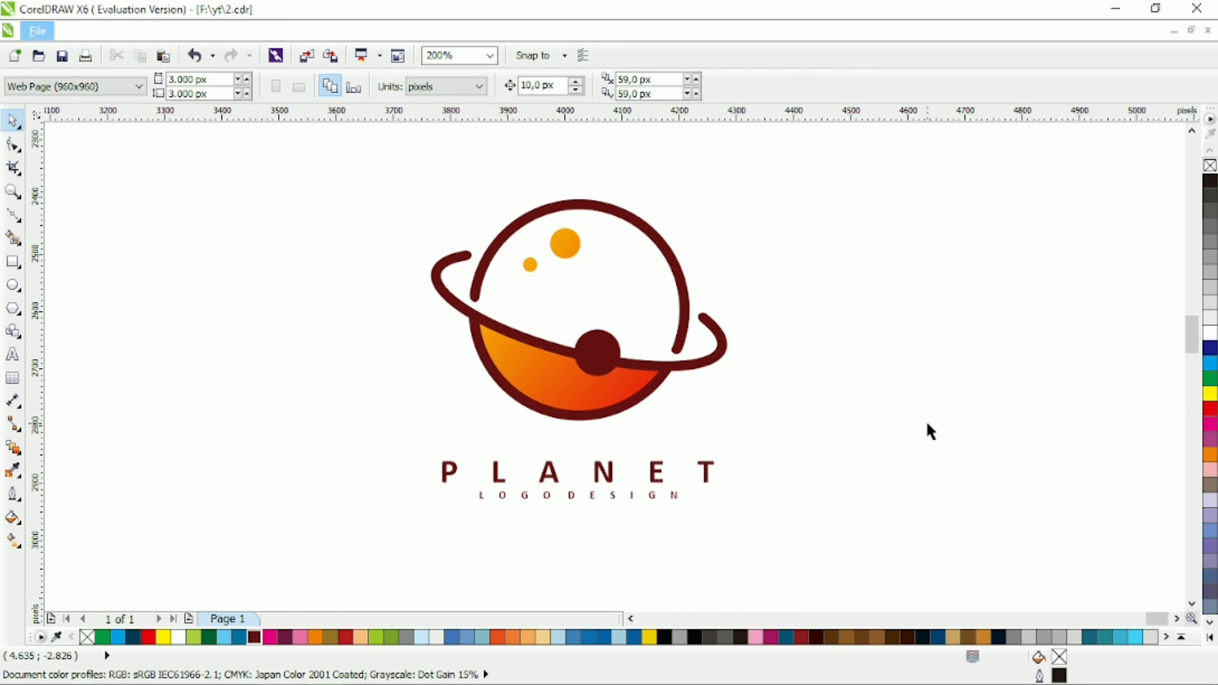